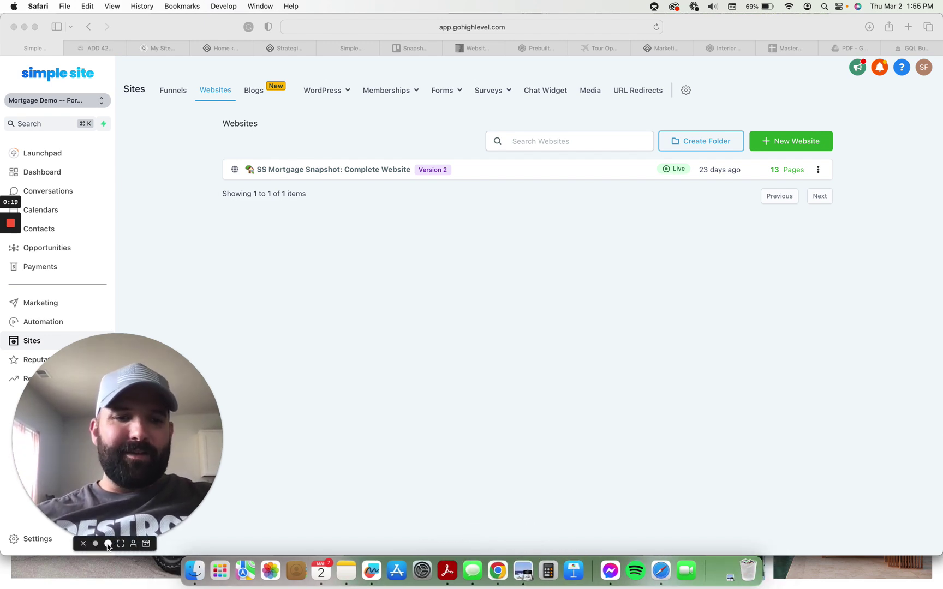
# Open Settings > Custom Values and review the values prefixed with the SS Mortgage Snapshot name
pyautogui.click(95, 544)
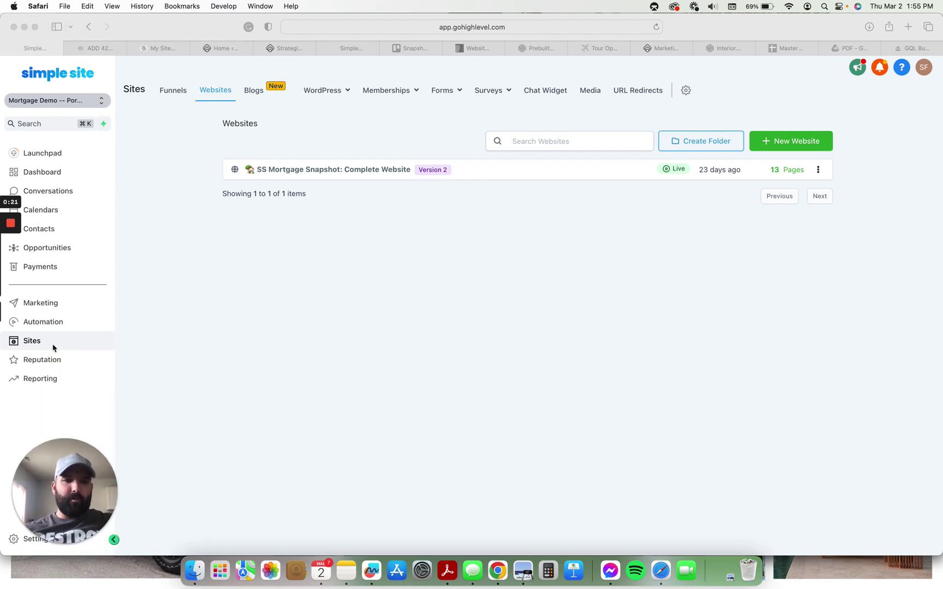
pyautogui.moveTo(64, 491); pyautogui.dragTo(936, 558)
pyautogui.click(42, 540)
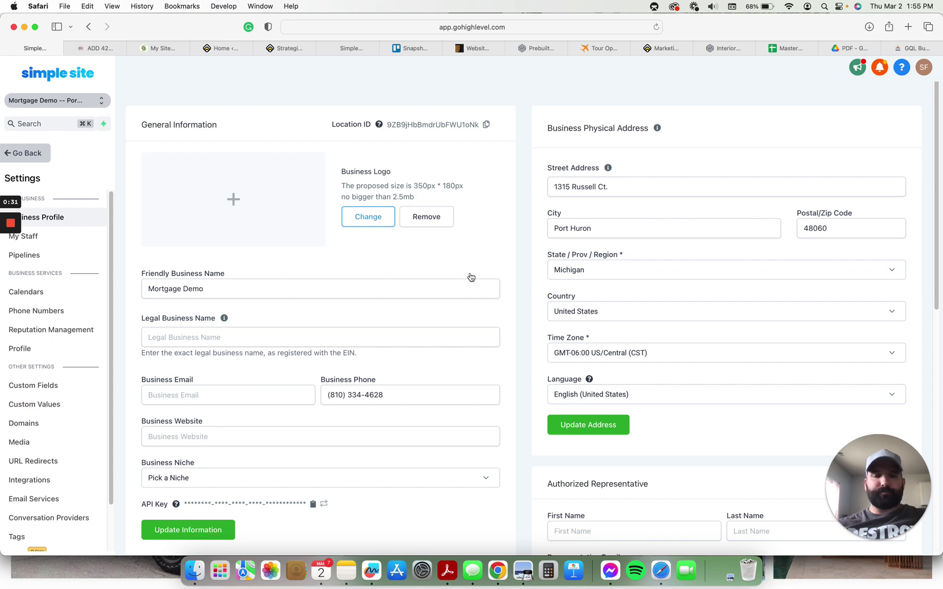
pyautogui.click(58, 409)
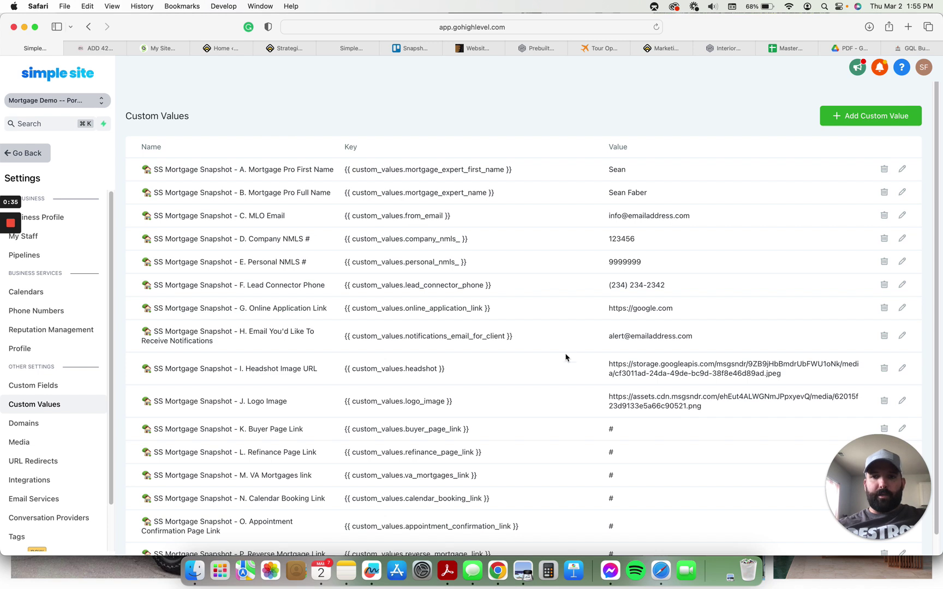
pyautogui.scroll(-1, 226, 210)
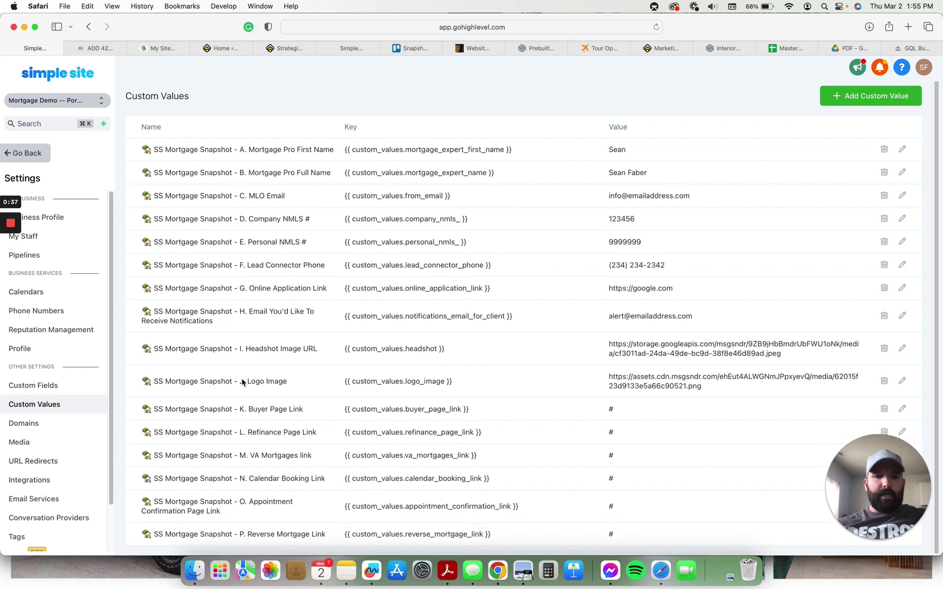
pyautogui.scroll(1, 243, 407)
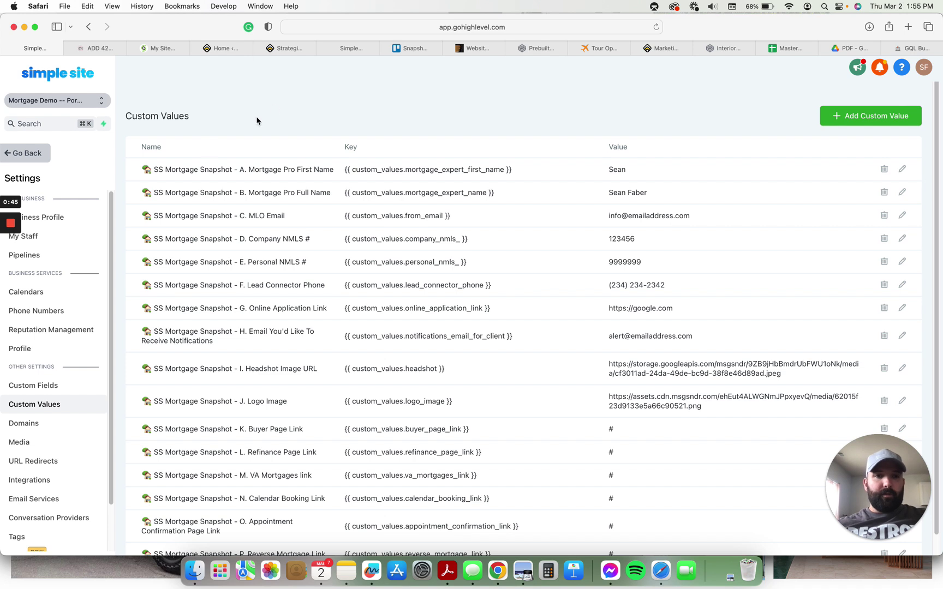
pyautogui.moveTo(140, 171); pyautogui.dragTo(246, 172)
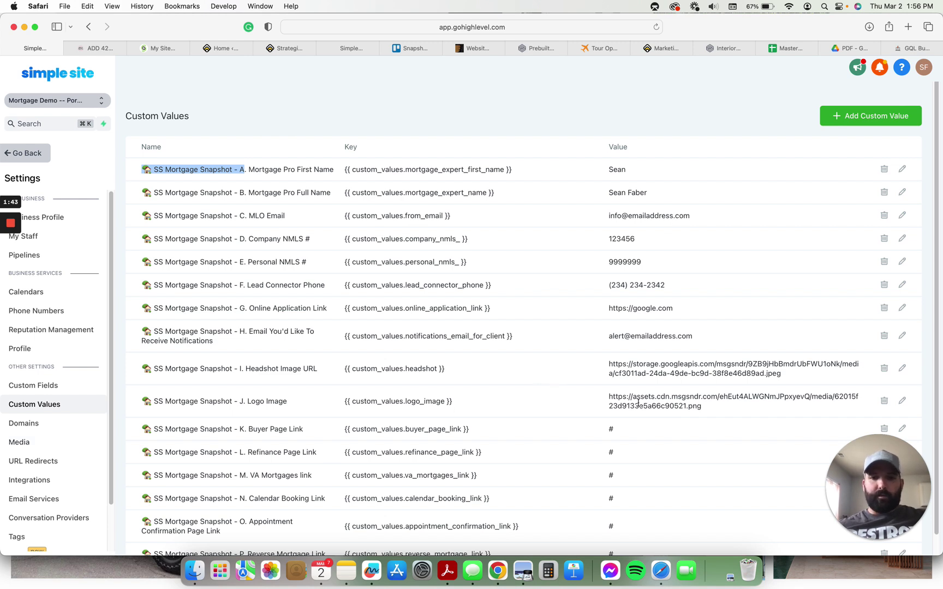
pyautogui.scroll(-1, 638, 404)
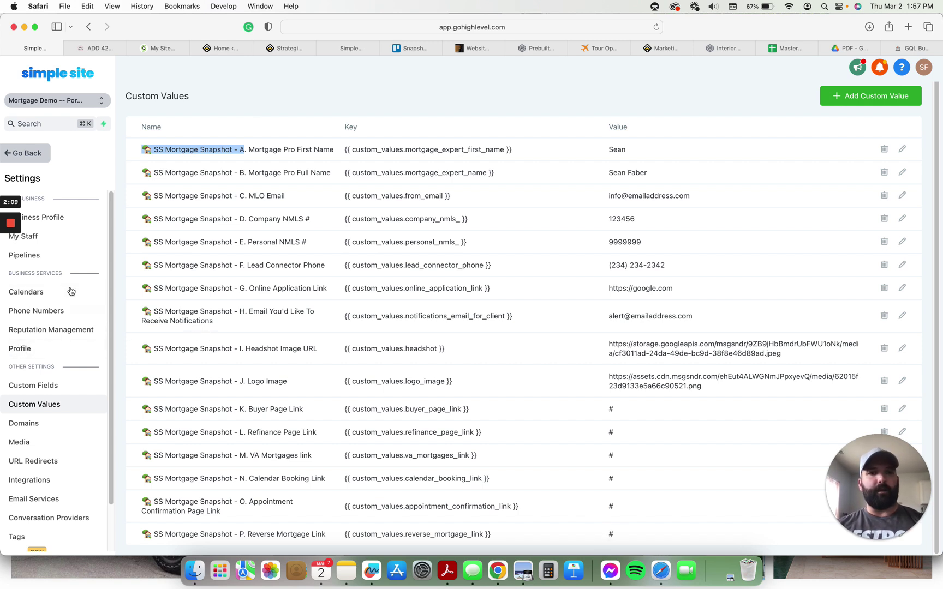
pyautogui.moveTo(11, 239)
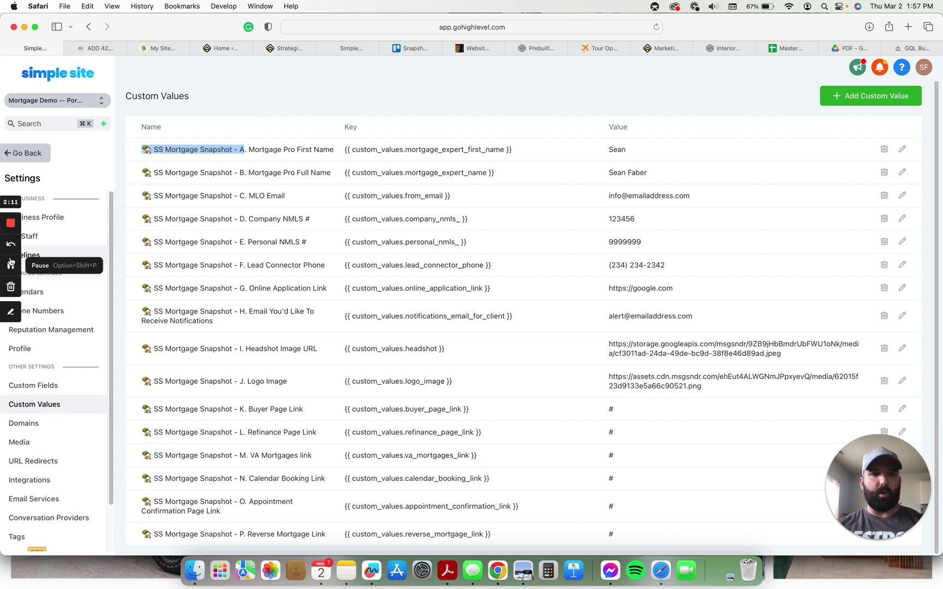
pyautogui.click(10, 265)
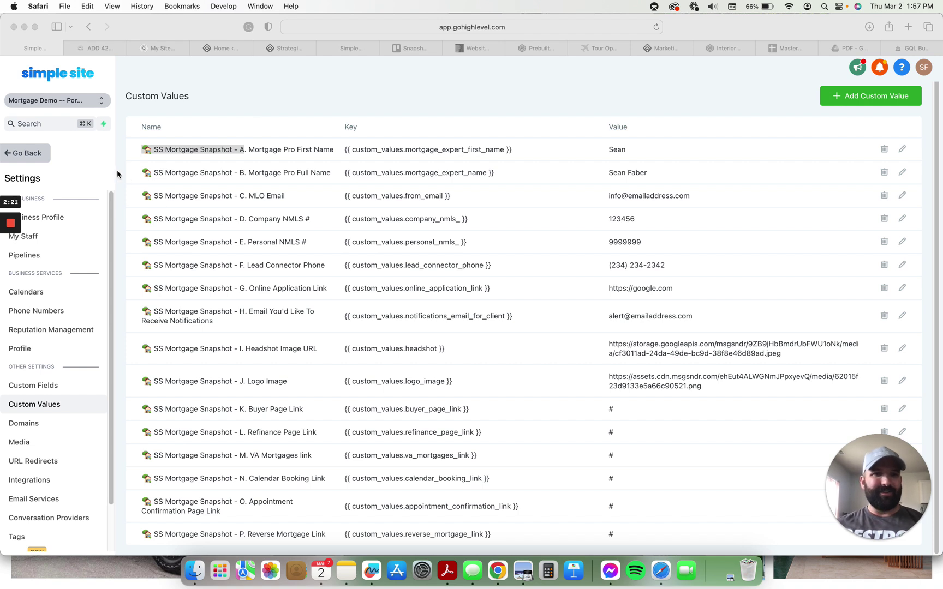
# Leave settings, glance at Funnels, then open the SS Mortgage Snapshot: Complete Website under Websites
pyautogui.click(30, 154)
pyautogui.click(30, 153)
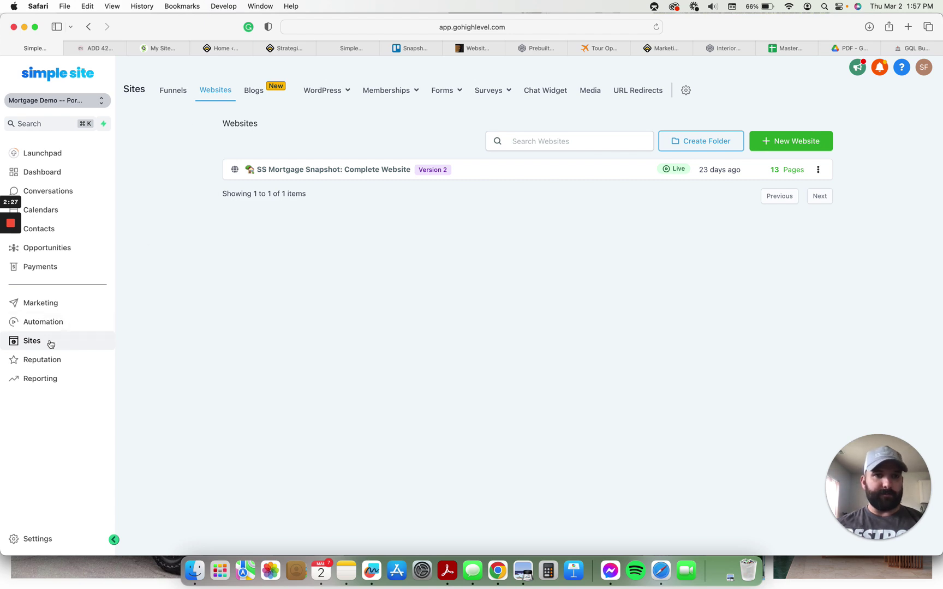
pyautogui.click(175, 90)
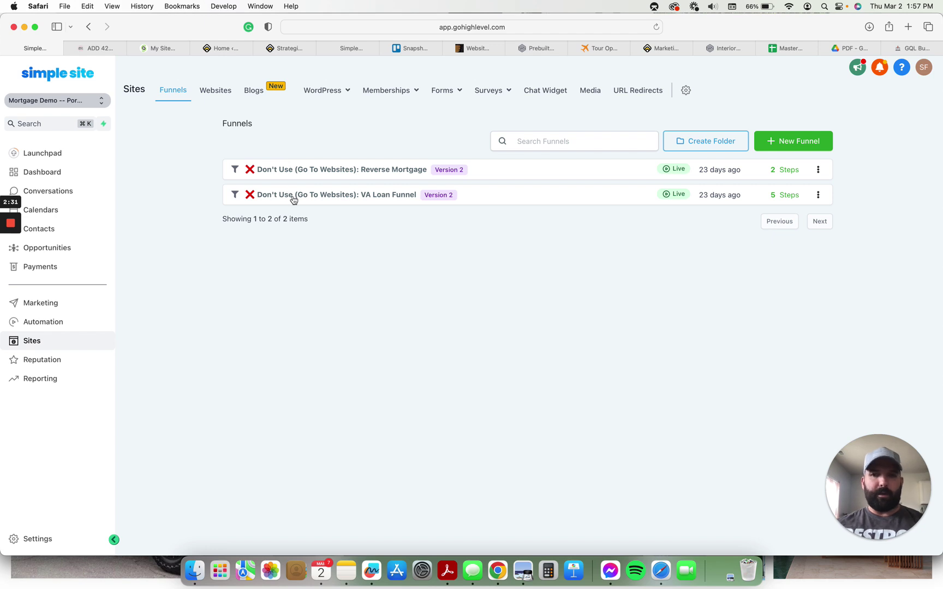
pyautogui.click(217, 96)
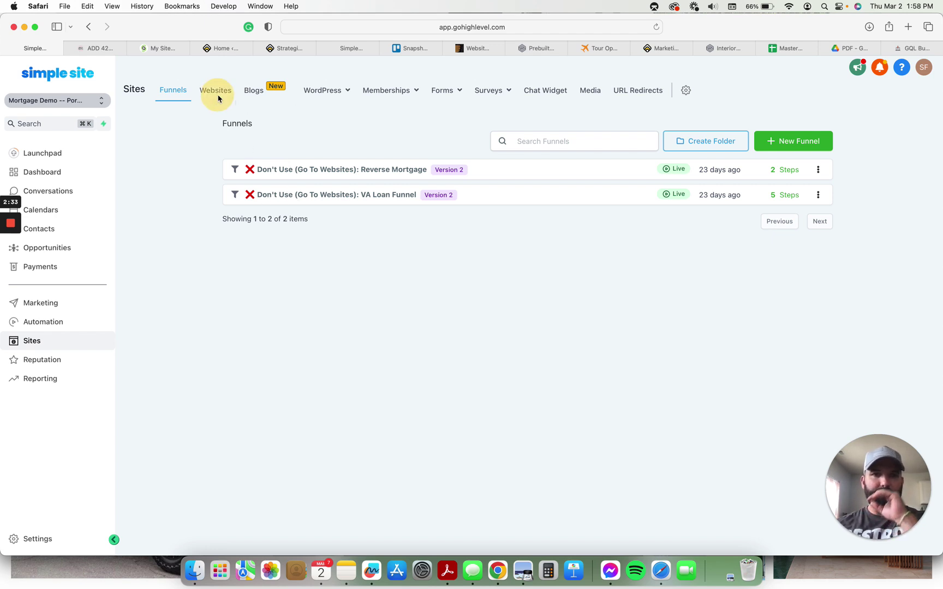
pyautogui.click(295, 169)
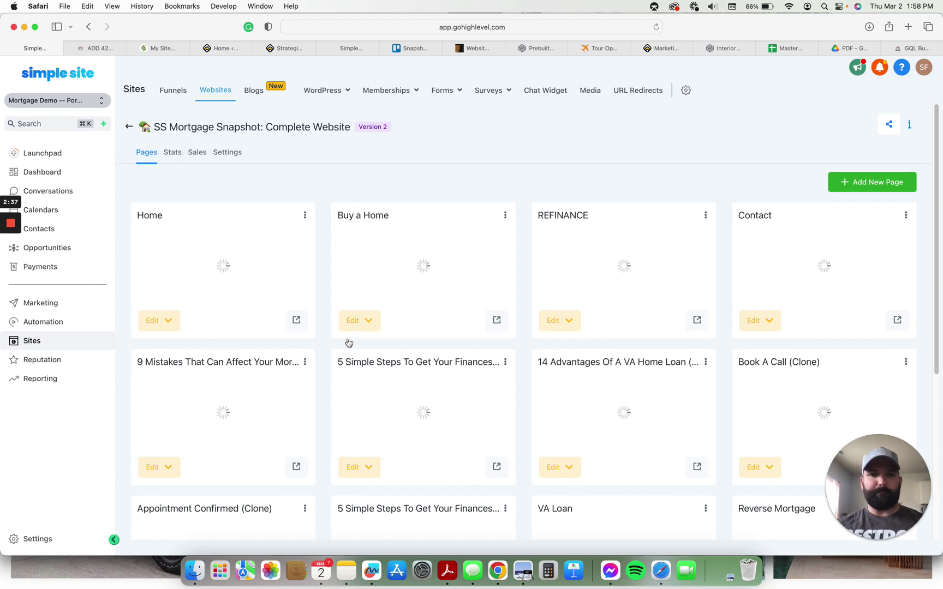
# Scroll through the mortgage website's pages and bring up the Home page's Edit options
pyautogui.scroll(-5, 344, 341)
pyautogui.scroll(5, 333, 341)
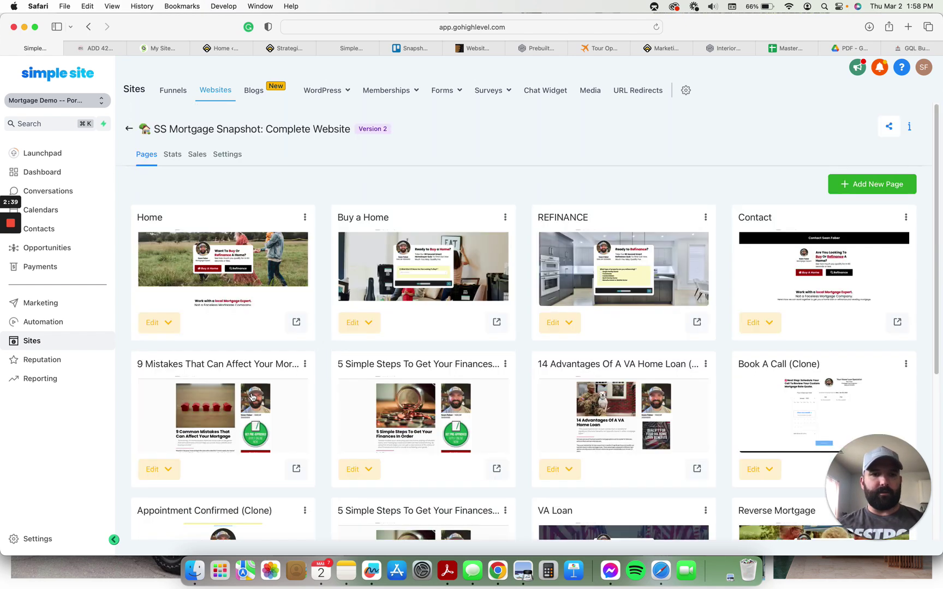
pyautogui.scroll(-2, 289, 365)
pyautogui.scroll(1, 251, 366)
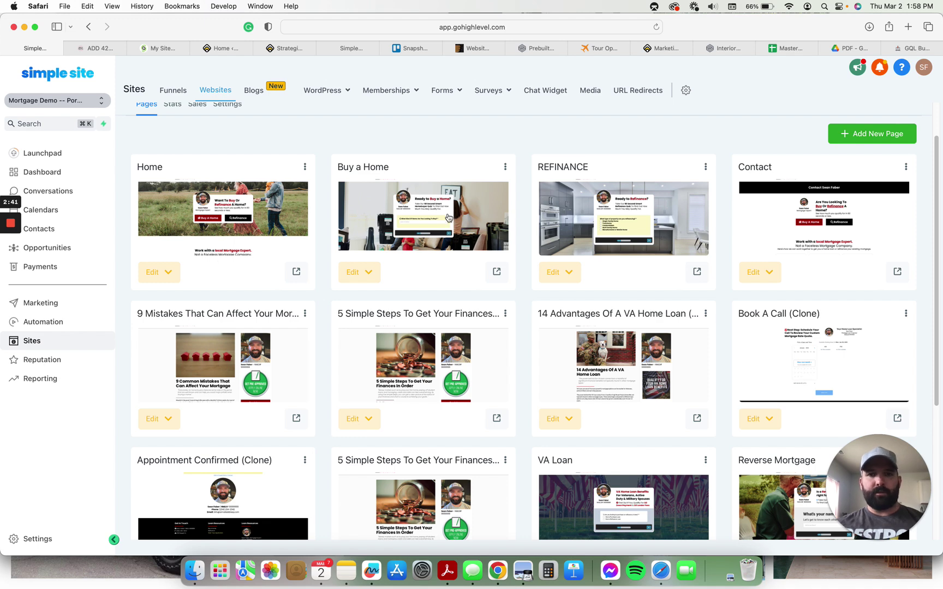
pyautogui.scroll(-3, 515, 374)
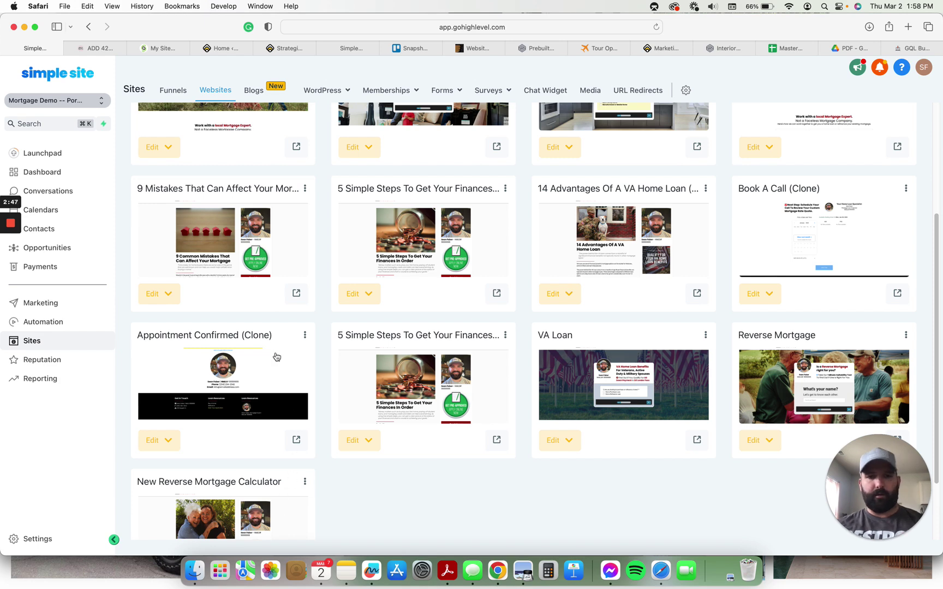
pyautogui.scroll(3, 563, 394)
pyautogui.scroll(1, 563, 394)
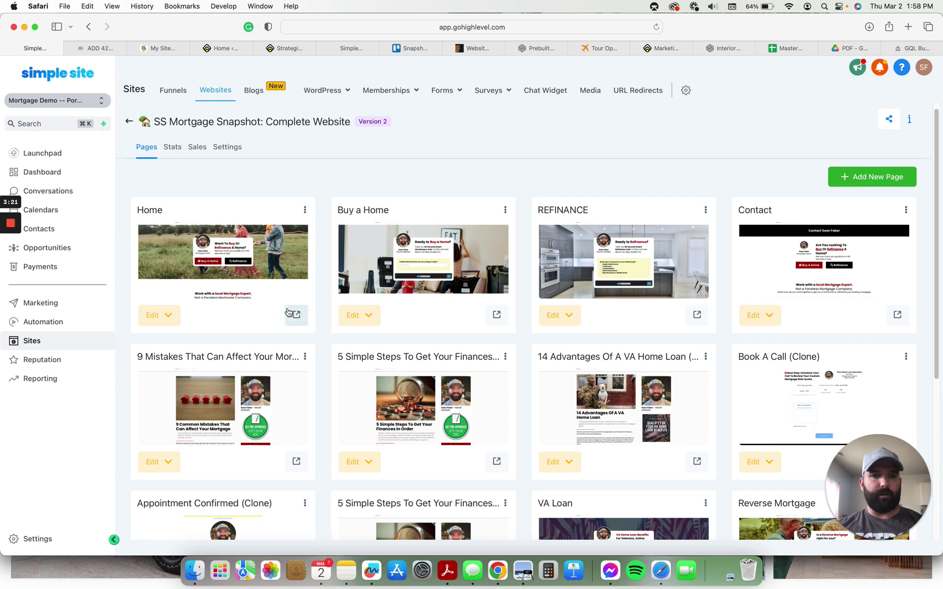
pyautogui.click(152, 322)
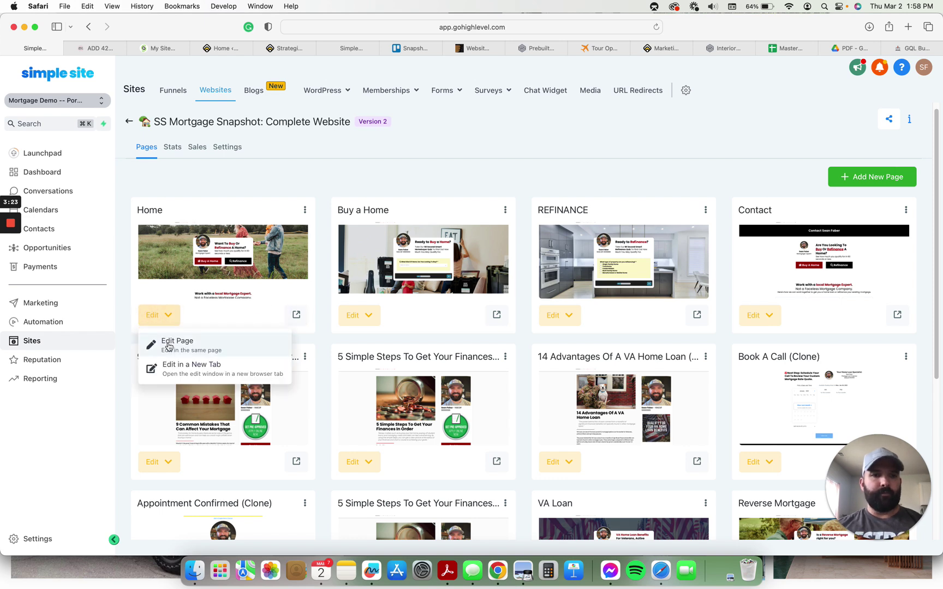
# Choose Edit Page on the Home card to load it in the builder in the same tab
pyautogui.click(158, 342)
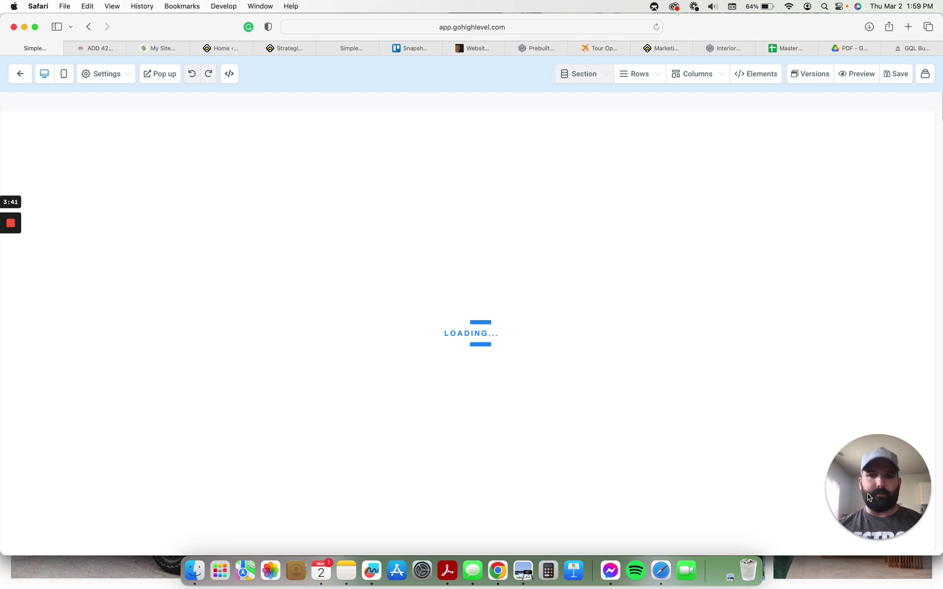
pyautogui.moveTo(855, 509)
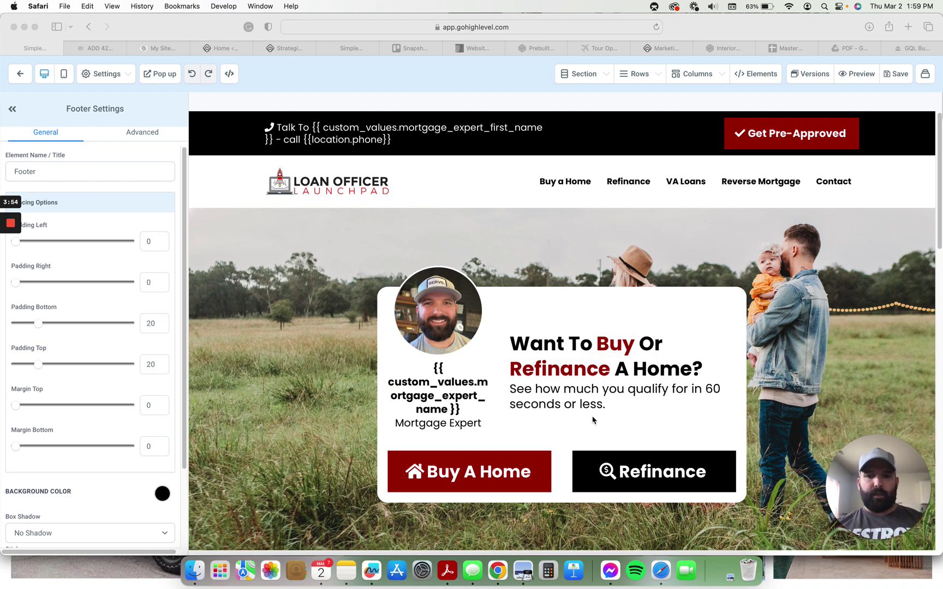
# Check where the Buy A Home, Refinance and Get Pre-Approved buttons link
pyautogui.click(459, 474)
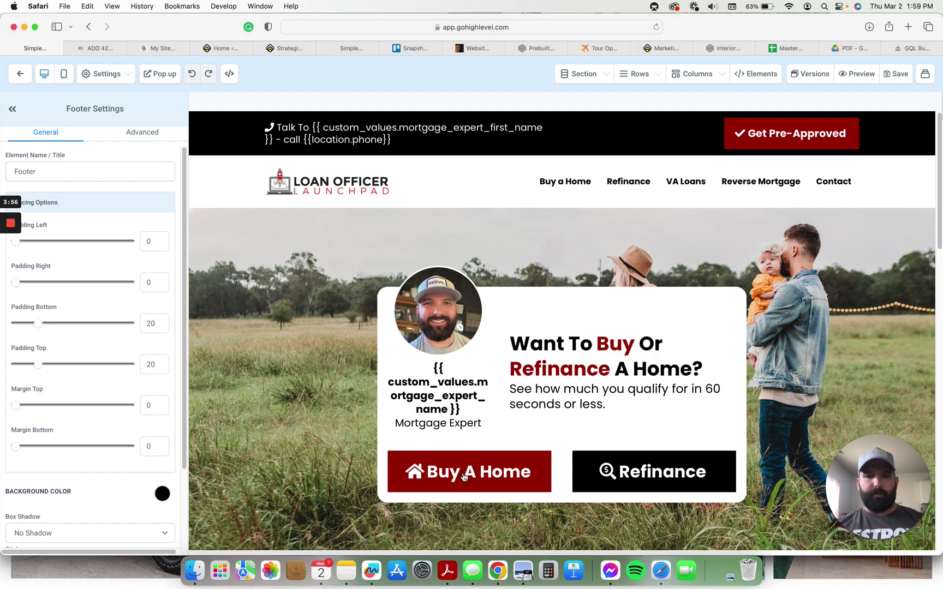
pyautogui.click(463, 476)
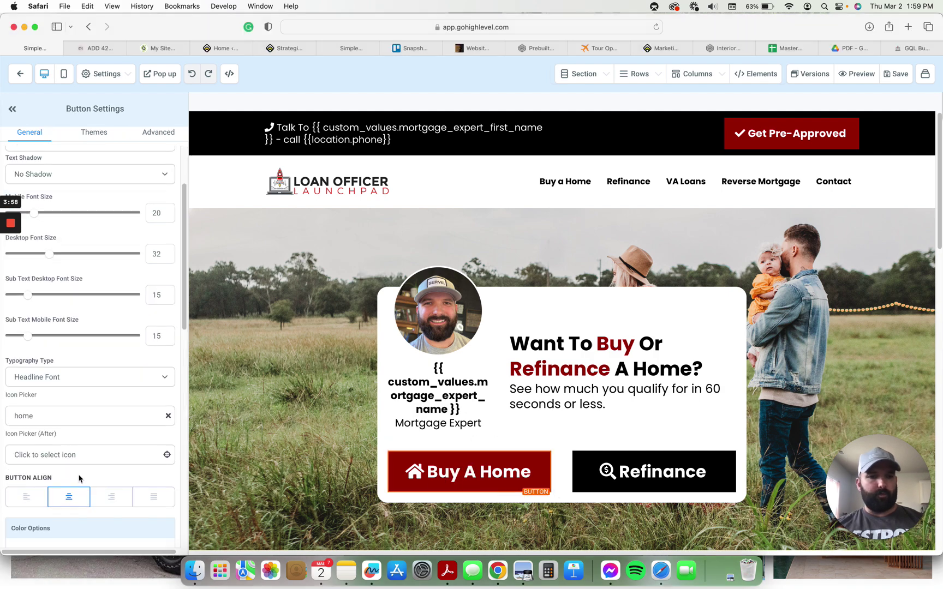
pyautogui.scroll(-10, 79, 479)
pyautogui.click(622, 472)
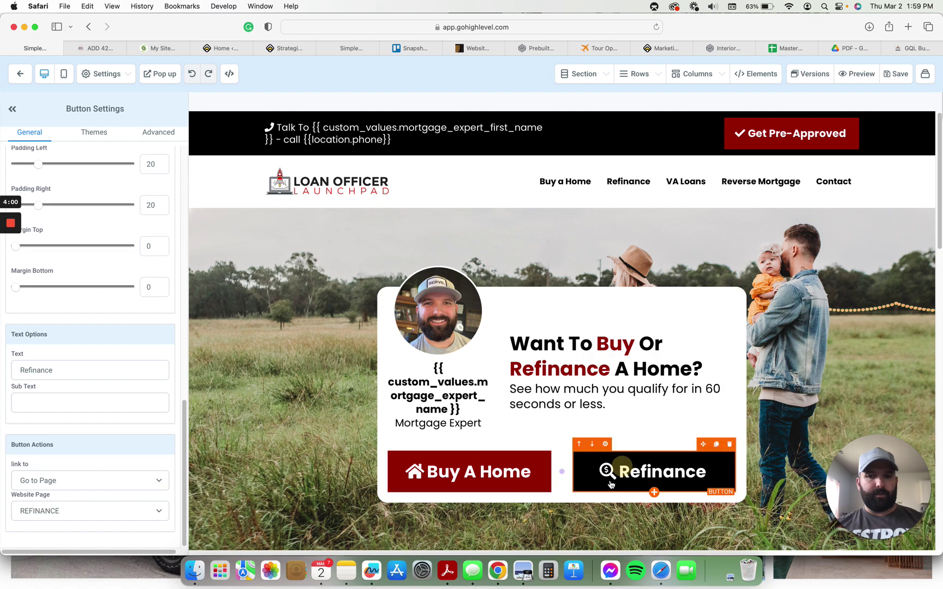
pyautogui.click(787, 144)
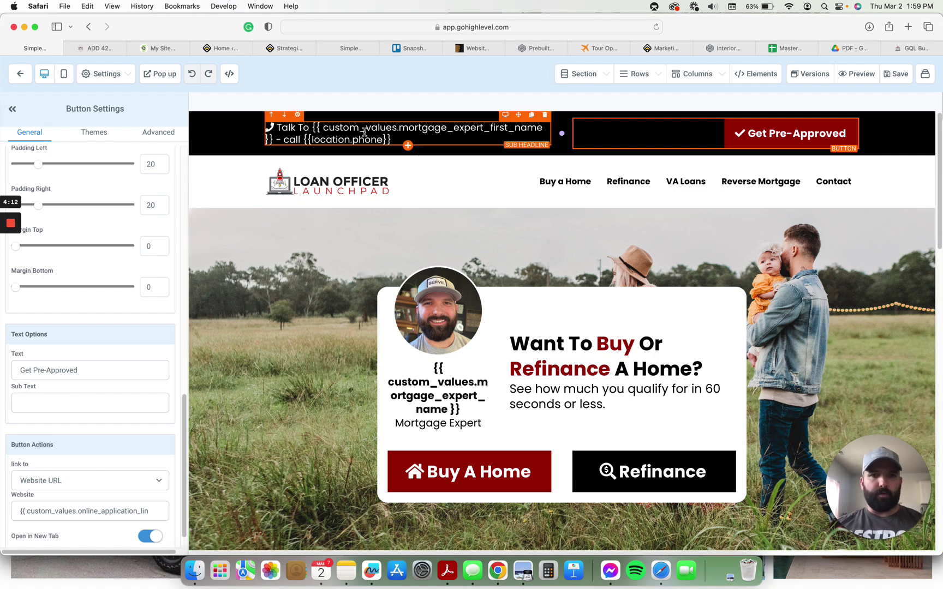
pyautogui.scroll(-10, 655, 327)
pyautogui.scroll(6, 718, 320)
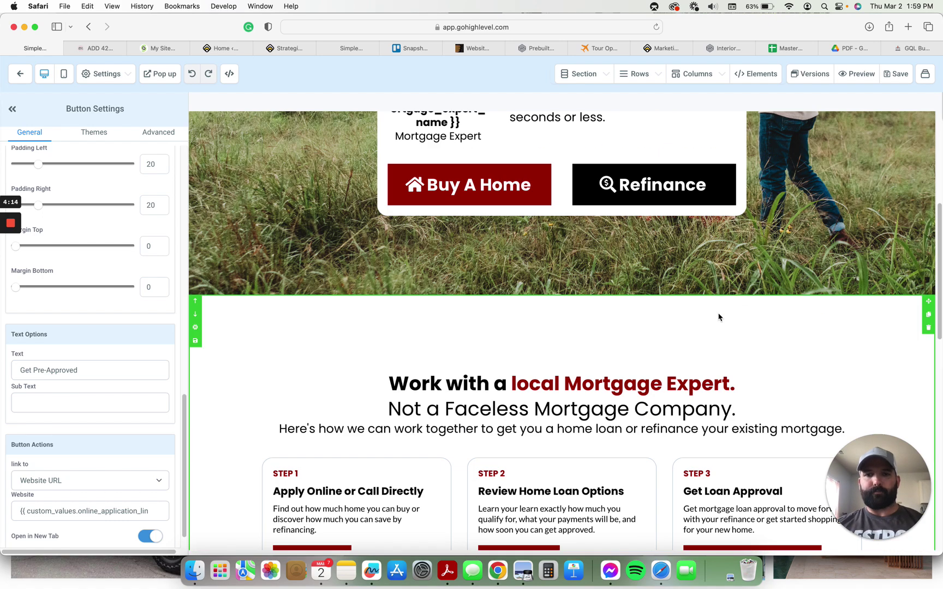
pyautogui.scroll(-3, 718, 316)
pyautogui.scroll(-3, 718, 317)
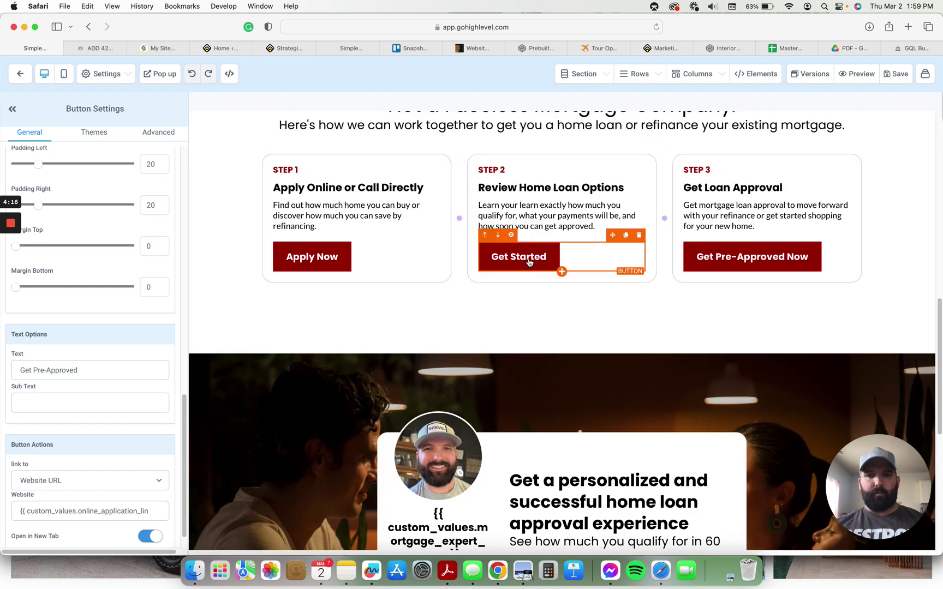
# Inspect Apply Now, Get Started and Get Pre-Approved Now, confirming the last goes to Buy a Home
pyautogui.click(303, 268)
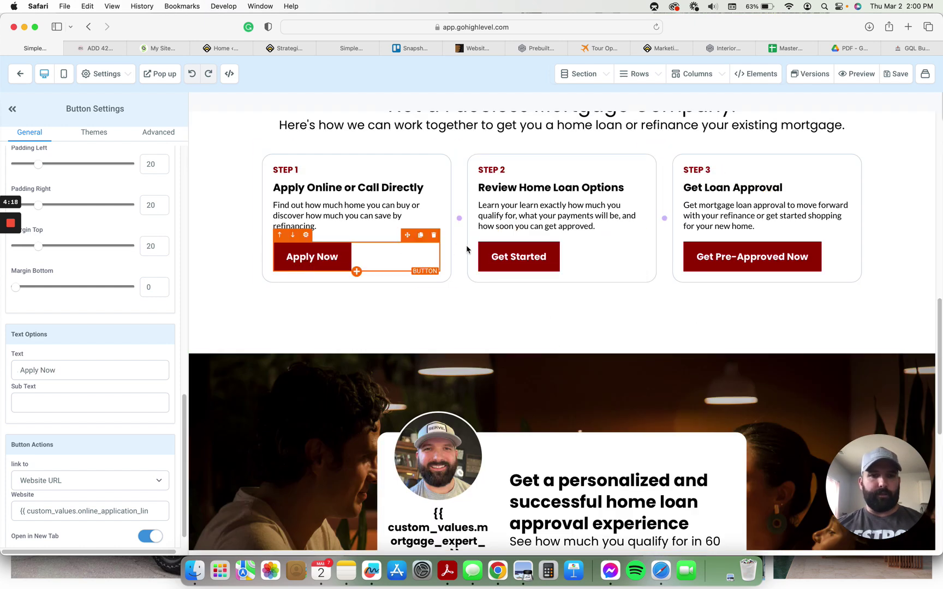
pyautogui.click(536, 260)
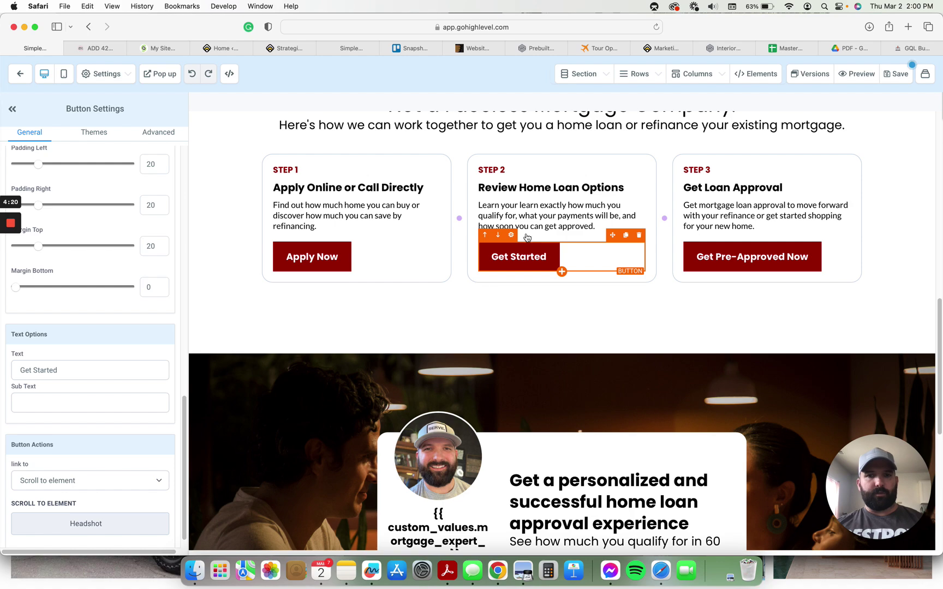
pyautogui.scroll(7, 520, 256)
pyautogui.scroll(2, 520, 256)
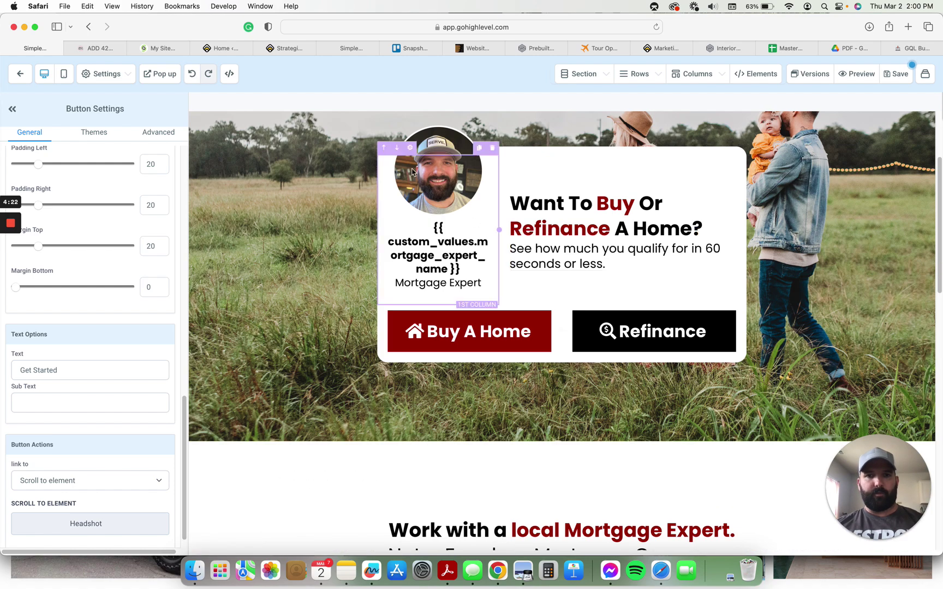
pyautogui.scroll(-7, 617, 354)
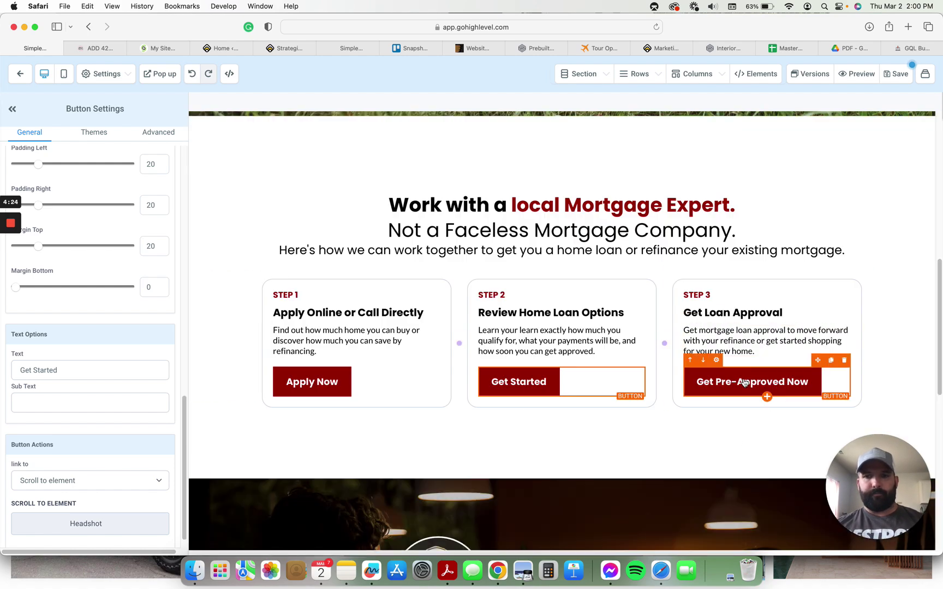
pyautogui.click(745, 383)
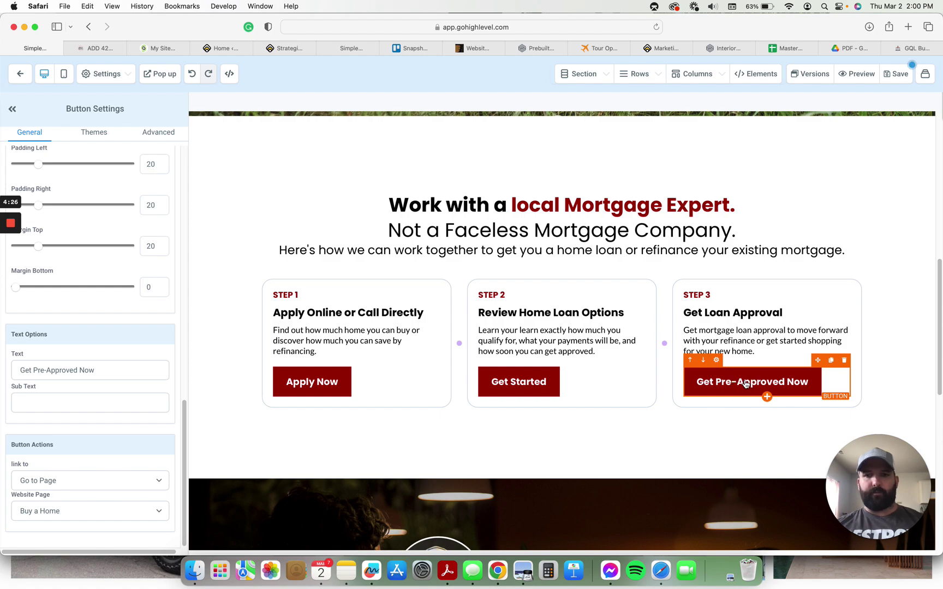
pyautogui.scroll(-8, 745, 384)
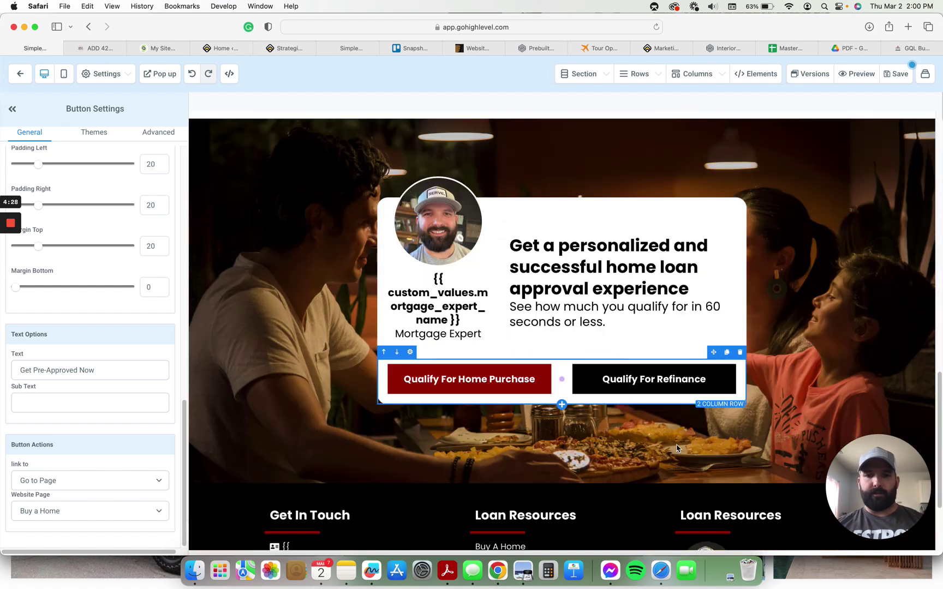
pyautogui.scroll(-3, 677, 448)
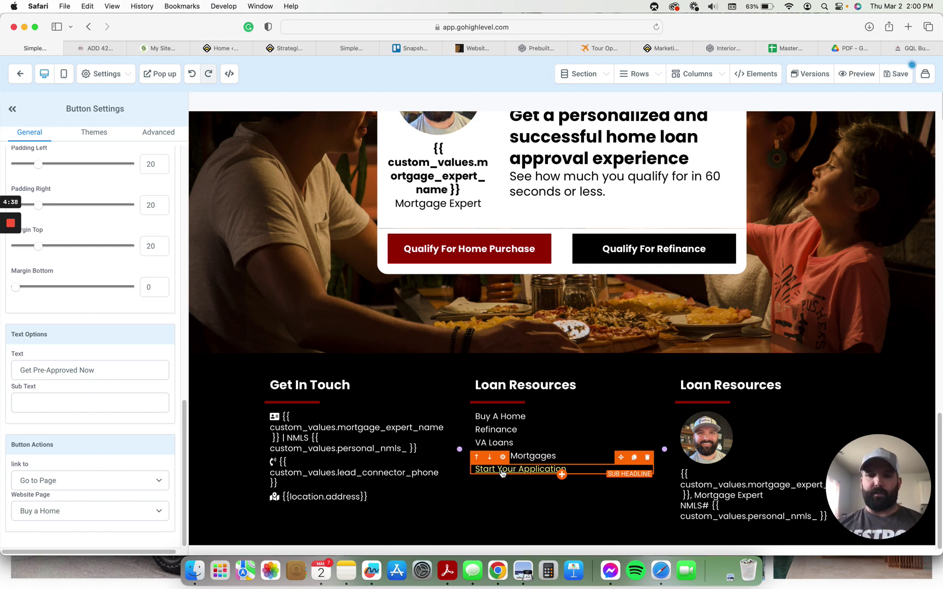
pyautogui.scroll(20, 502, 472)
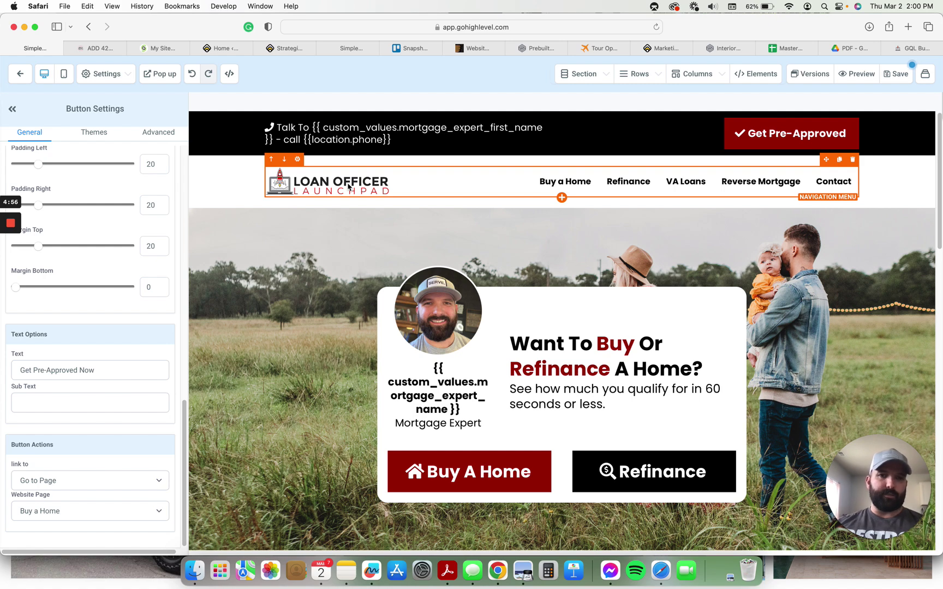
# Check the header Get Pre-Approved button's custom-value URL, then switch the builder to Buy a Home
pyautogui.click(756, 134)
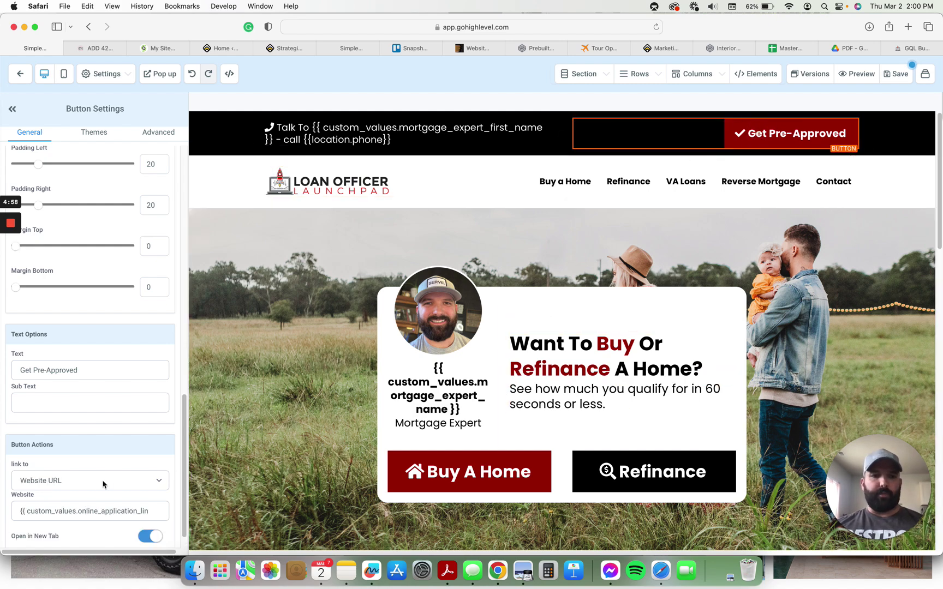
pyautogui.scroll(15, 109, 382)
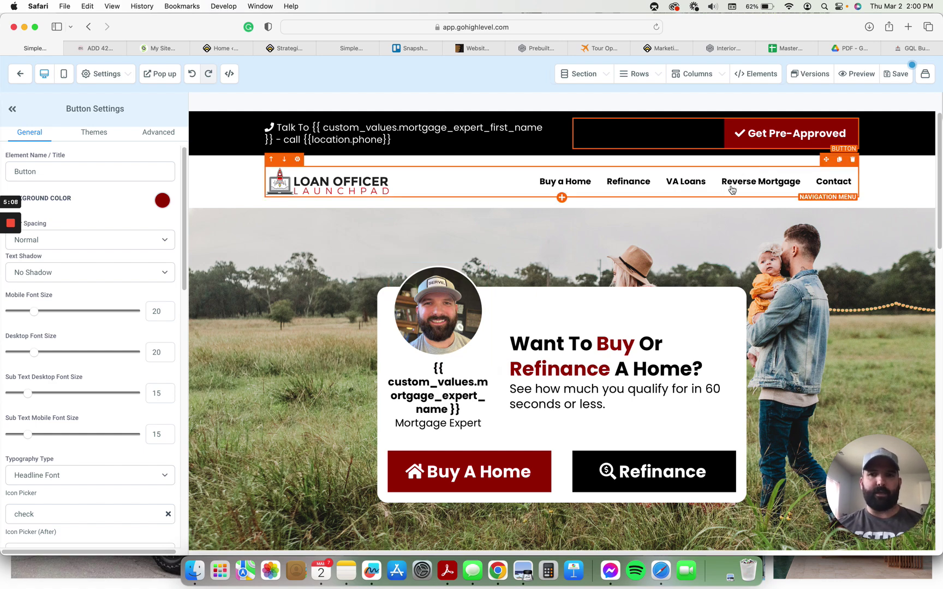
pyautogui.click(925, 79)
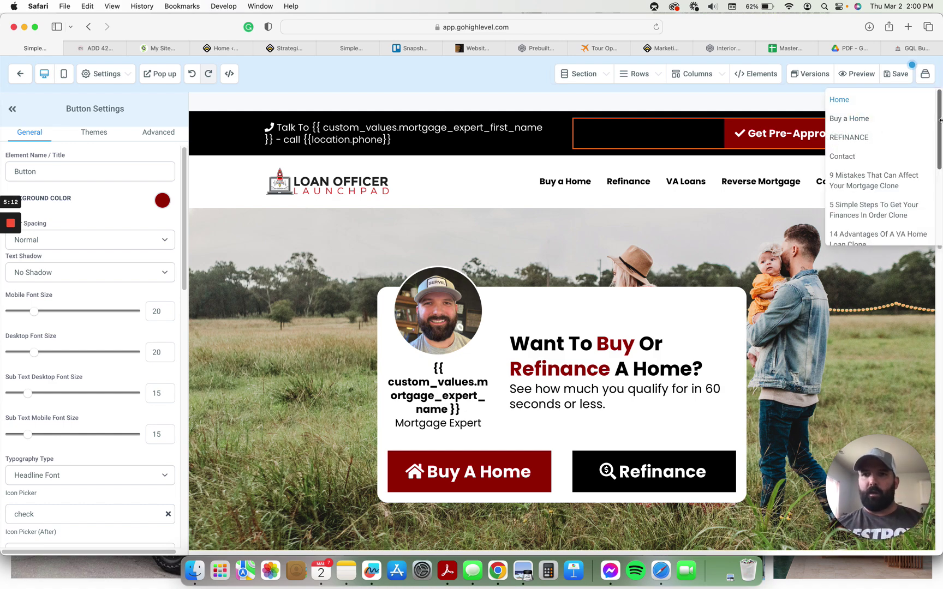
pyautogui.scroll(-5, 938, 126)
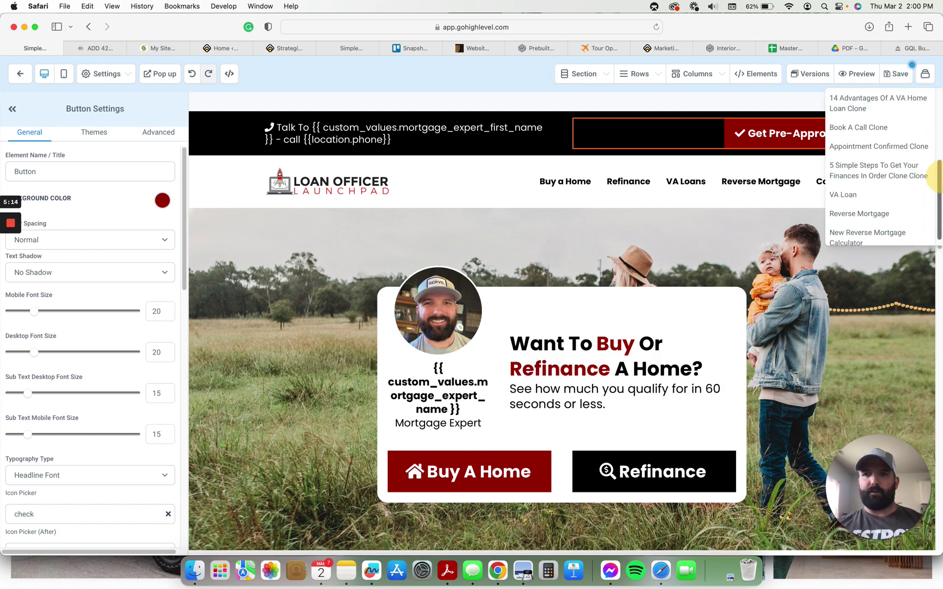
pyautogui.scroll(5, 938, 126)
pyautogui.moveTo(940, 117)
pyautogui.mouseDown()
pyautogui.moveTo(940, 191)
pyautogui.moveTo(930, 101)
pyautogui.mouseUp()
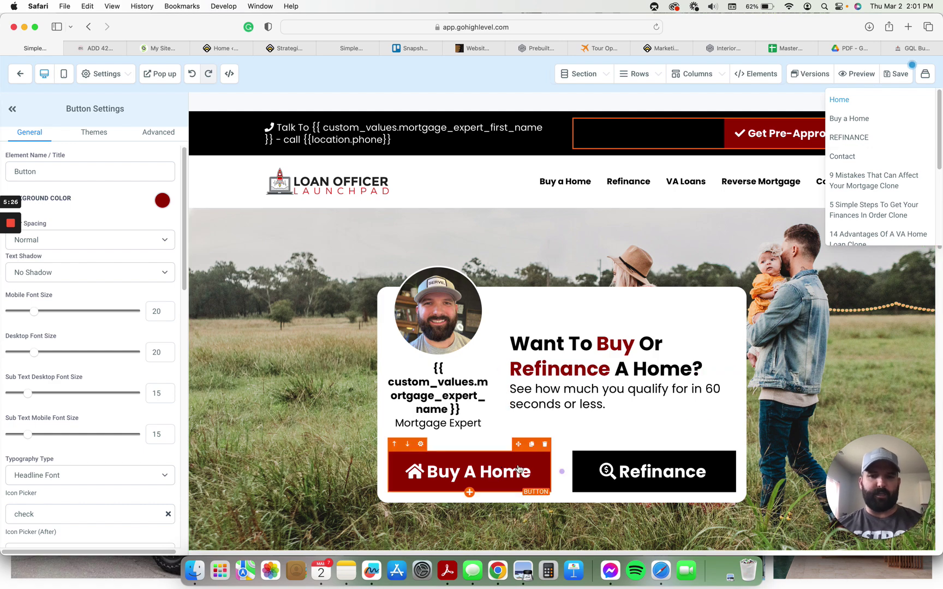
pyautogui.click(851, 118)
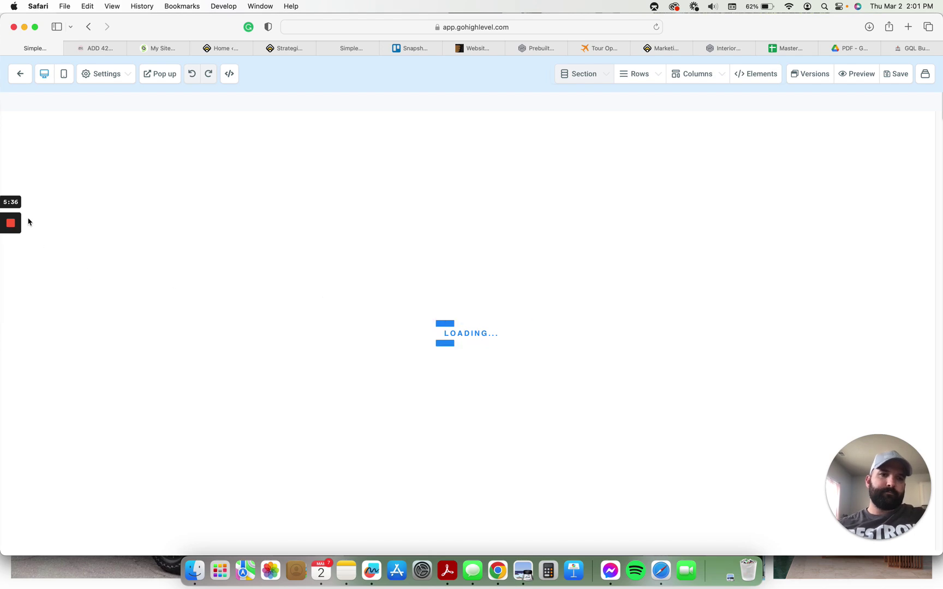
# Preview the Buy a Home page live in a new tab
pyautogui.moveTo(19, 226)
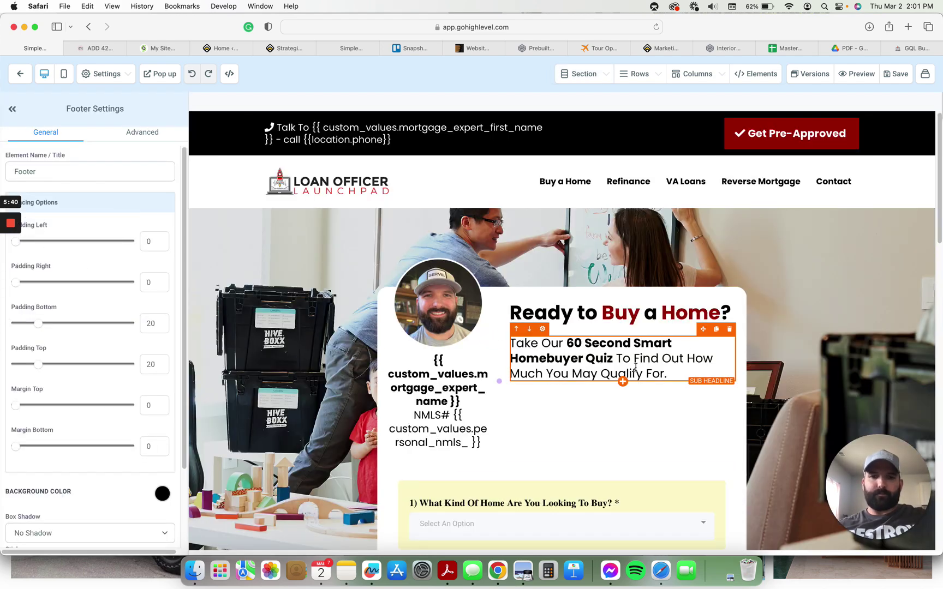
pyautogui.scroll(-2, 882, 109)
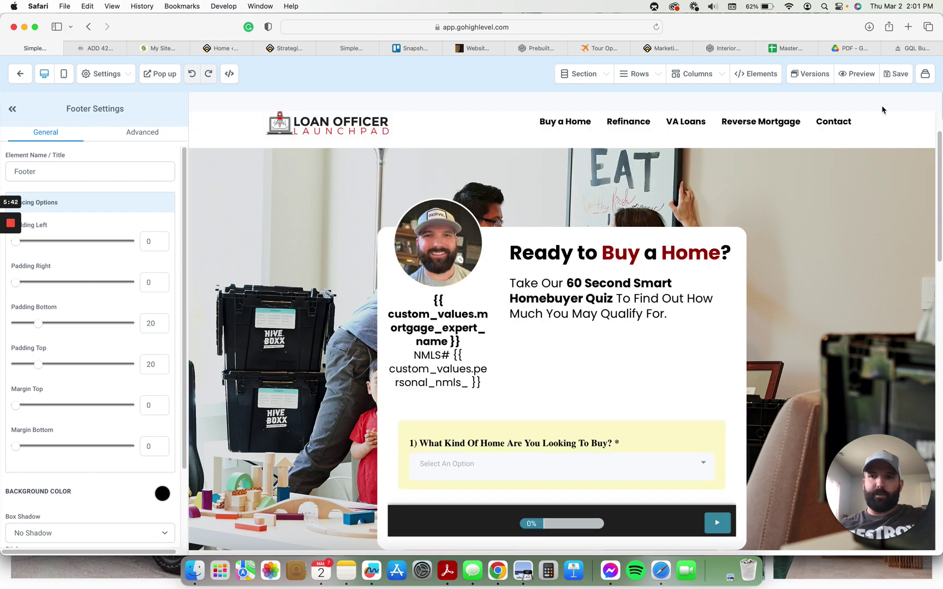
pyautogui.click(860, 76)
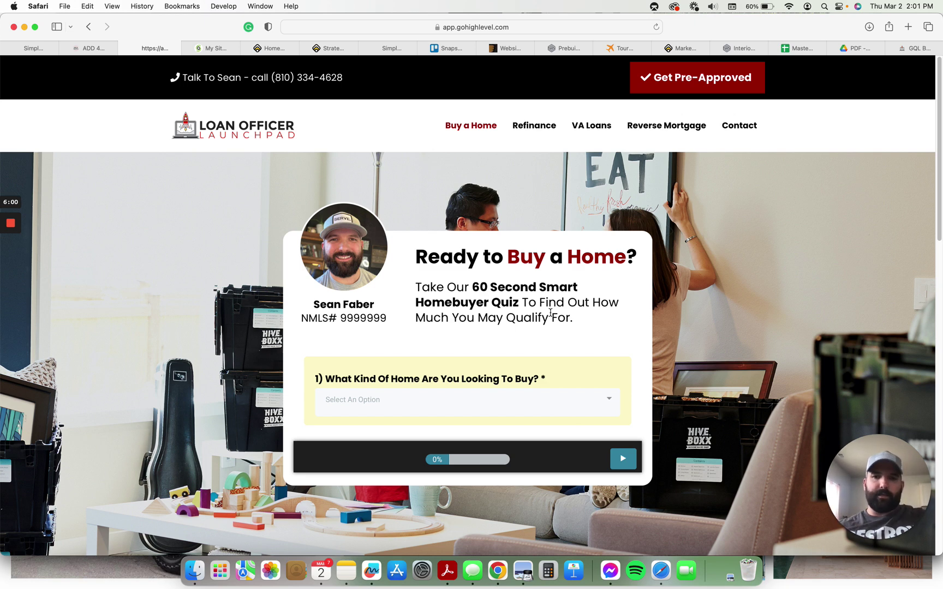
# Test that Get Started, Get Pre-Qualified and the Start Your Application footer link reach the quiz
pyautogui.scroll(-15, 533, 337)
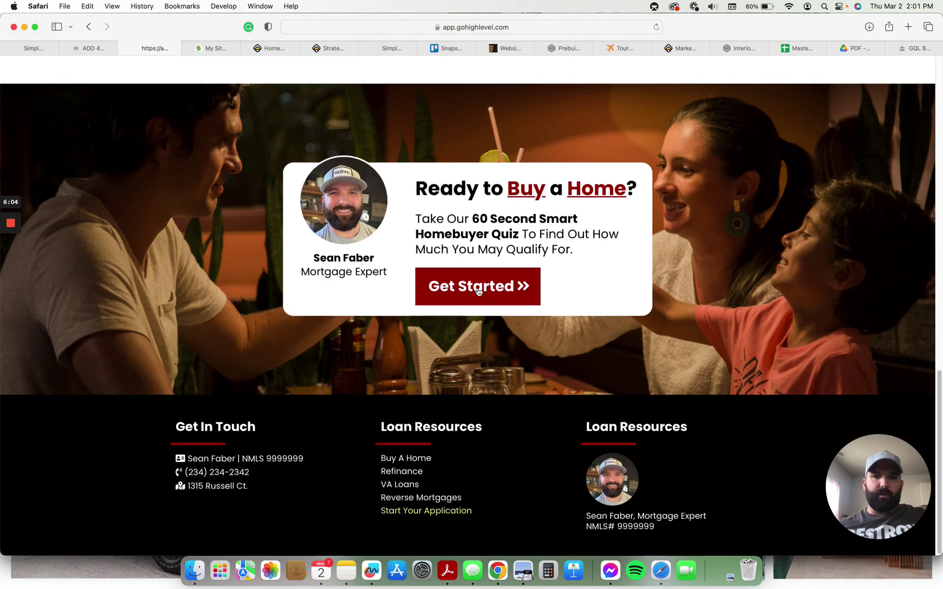
pyautogui.click(478, 290)
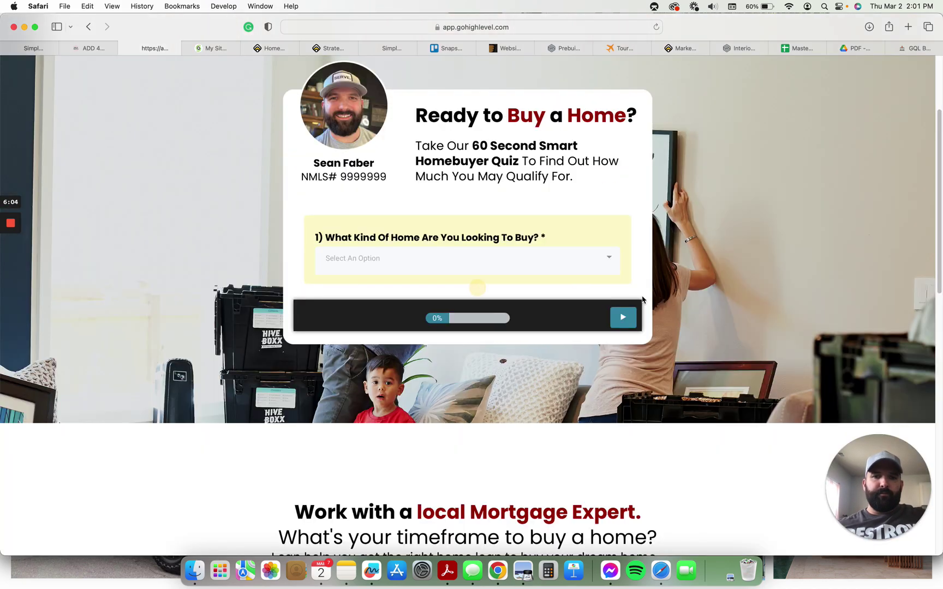
pyautogui.scroll(-6, 543, 355)
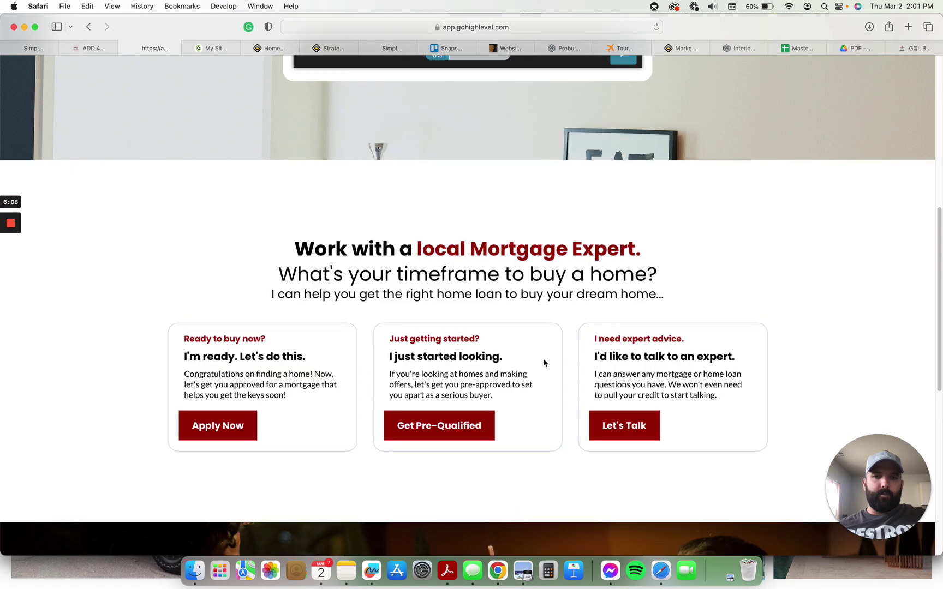
pyautogui.click(428, 349)
pyautogui.scroll(-8, 483, 327)
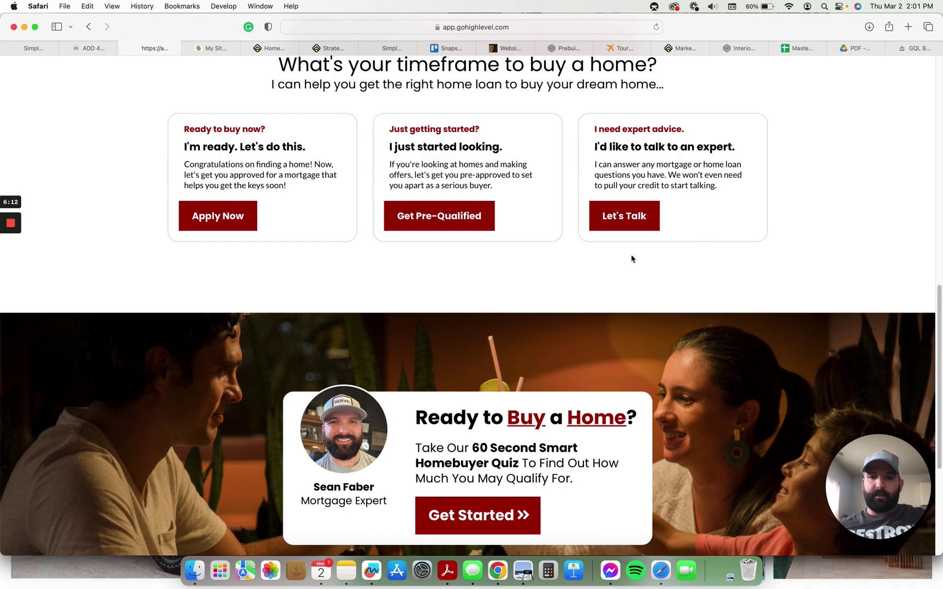
pyautogui.scroll(-5, 631, 261)
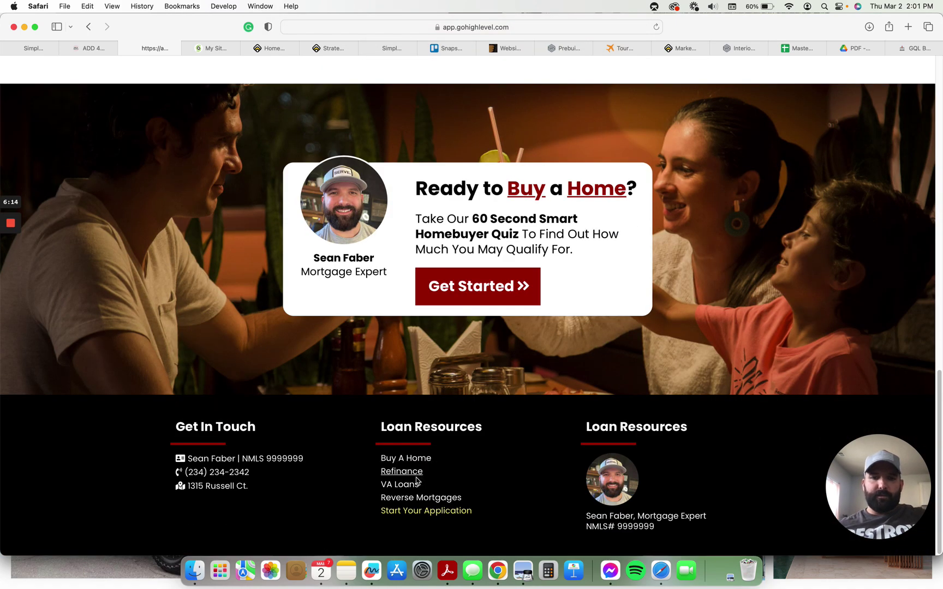
pyautogui.click(409, 511)
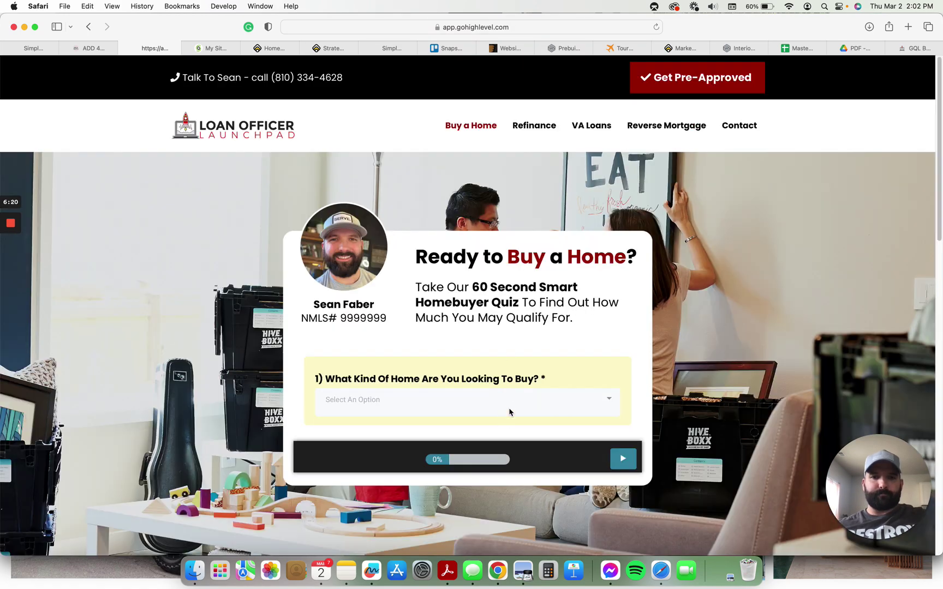
# Answer the quiz with Single Family, 3-4 bedrooms, first purchase Yes and 2-3 Month, then return to the builder
pyautogui.click(510, 412)
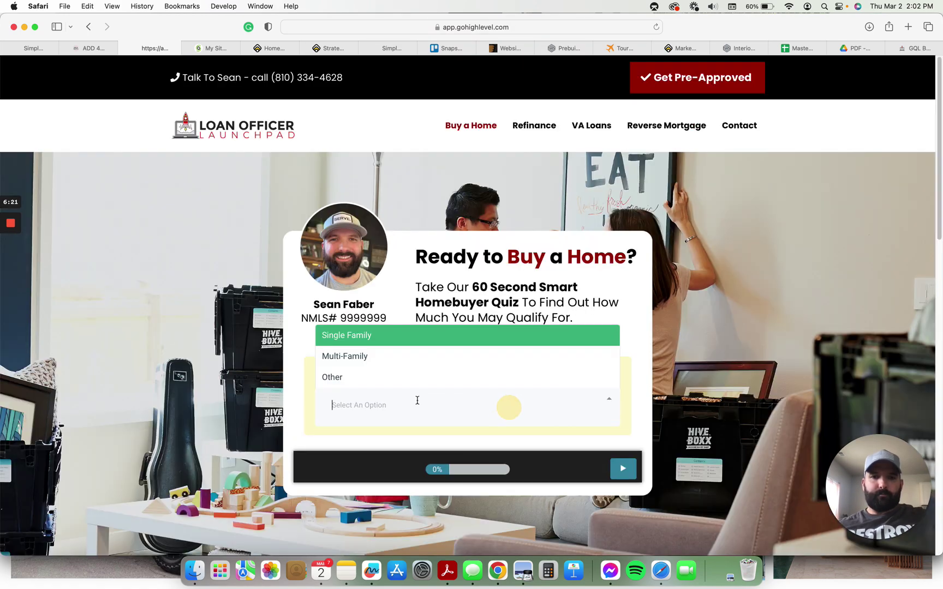
pyautogui.click(376, 339)
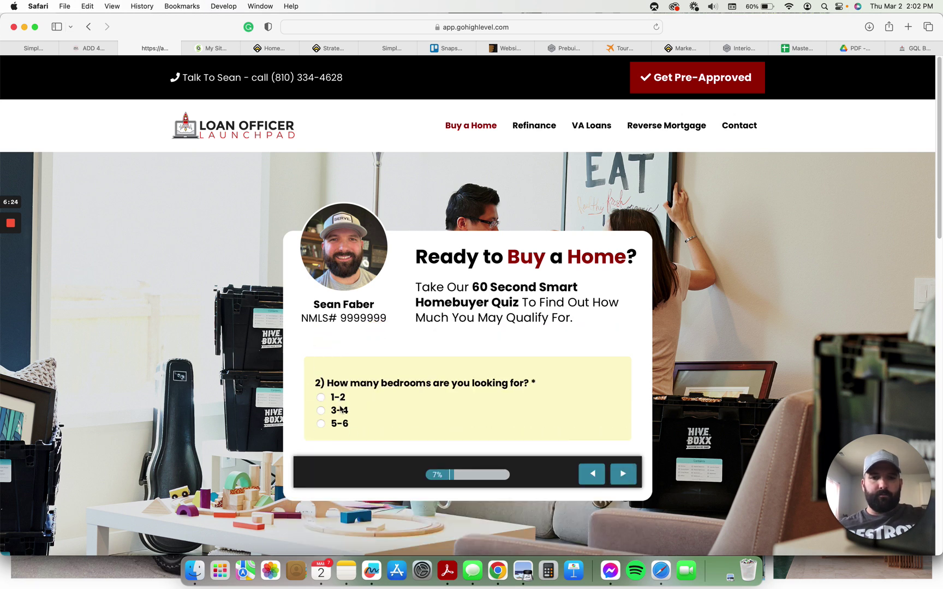
pyautogui.click(341, 409)
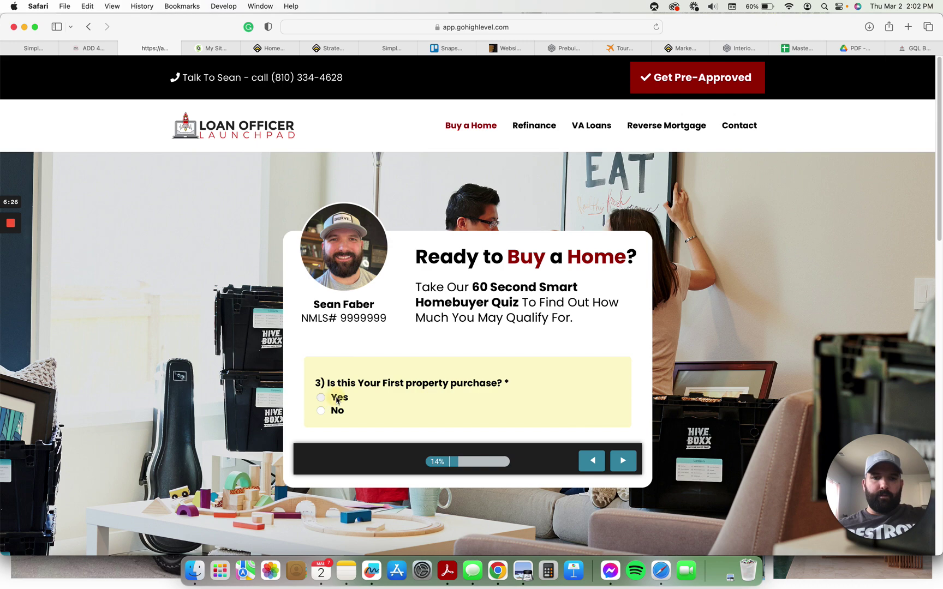
pyautogui.click(336, 399)
pyautogui.click(349, 421)
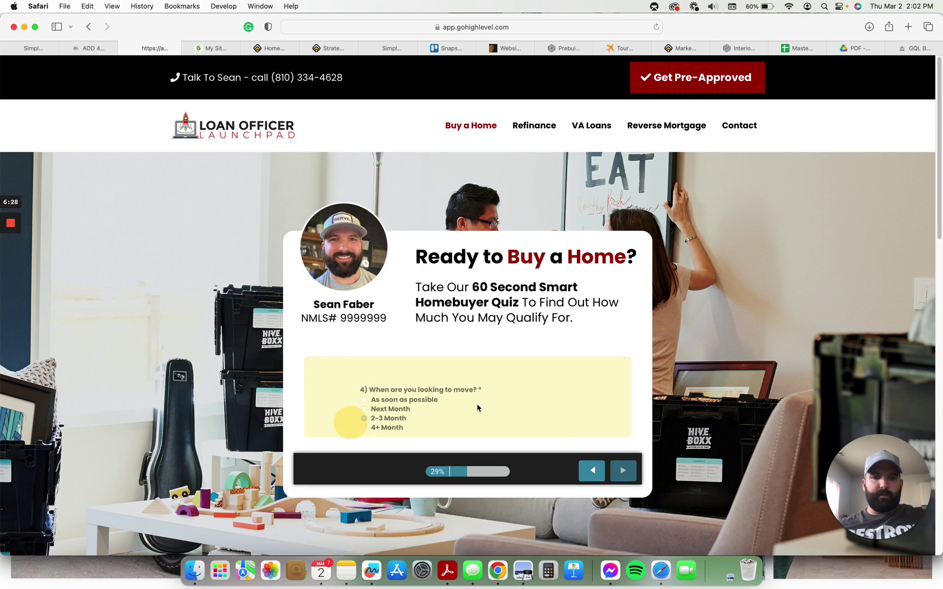
pyautogui.click(36, 48)
pyautogui.click(932, 74)
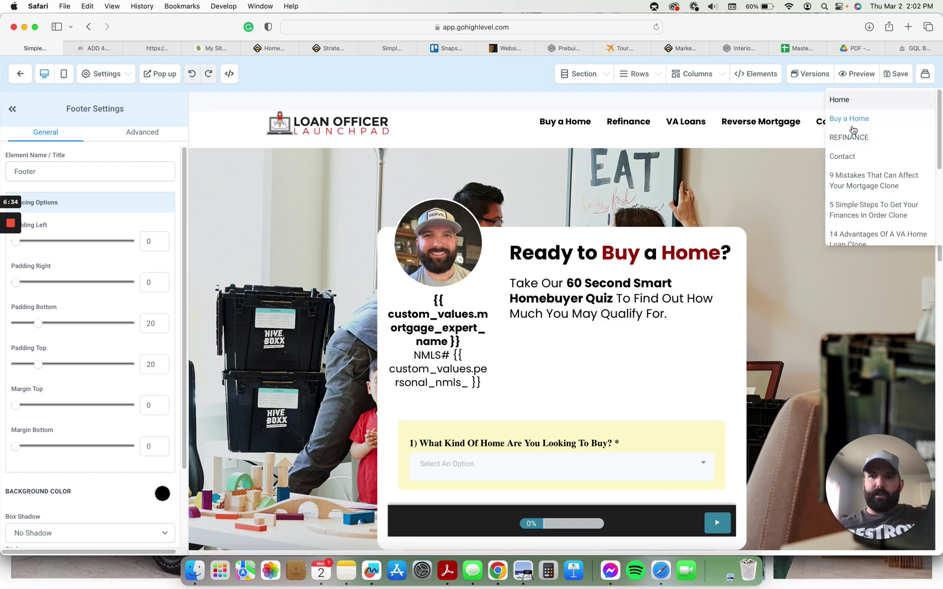
# Pick Book A Call Clone from the site pages dropdown to load it in the builder
pyautogui.scroll(-4, 873, 180)
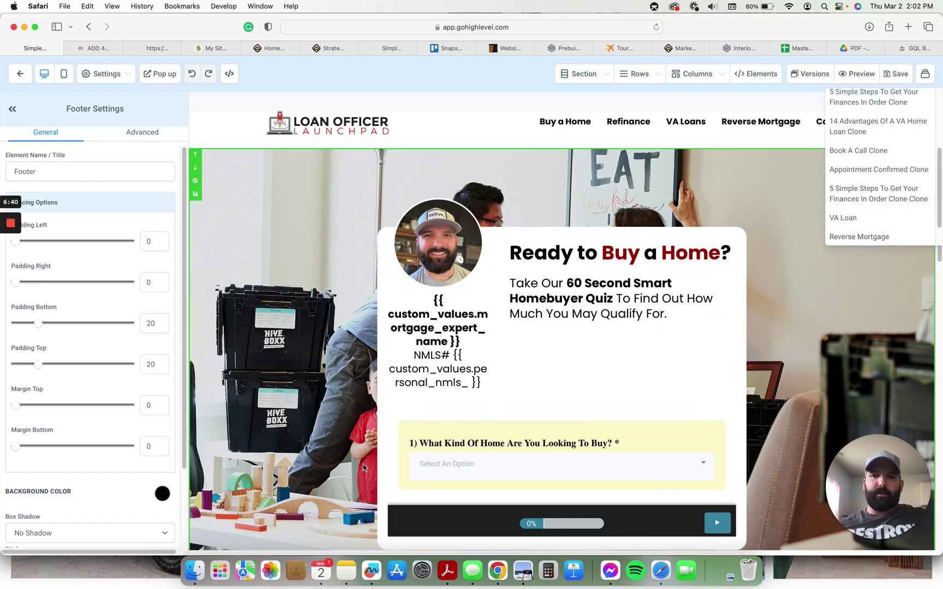
pyautogui.scroll(-15, 600, 363)
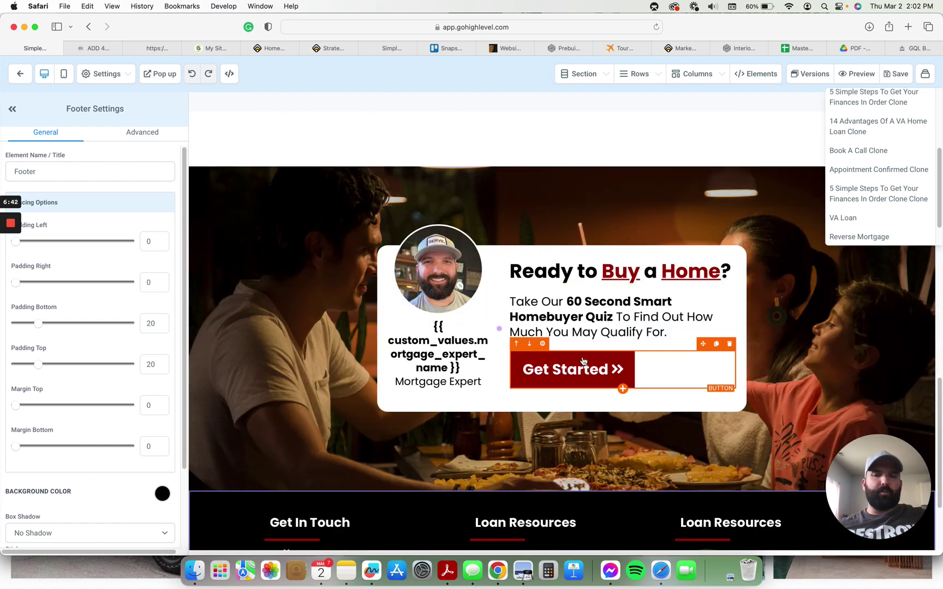
pyautogui.scroll(15, 583, 361)
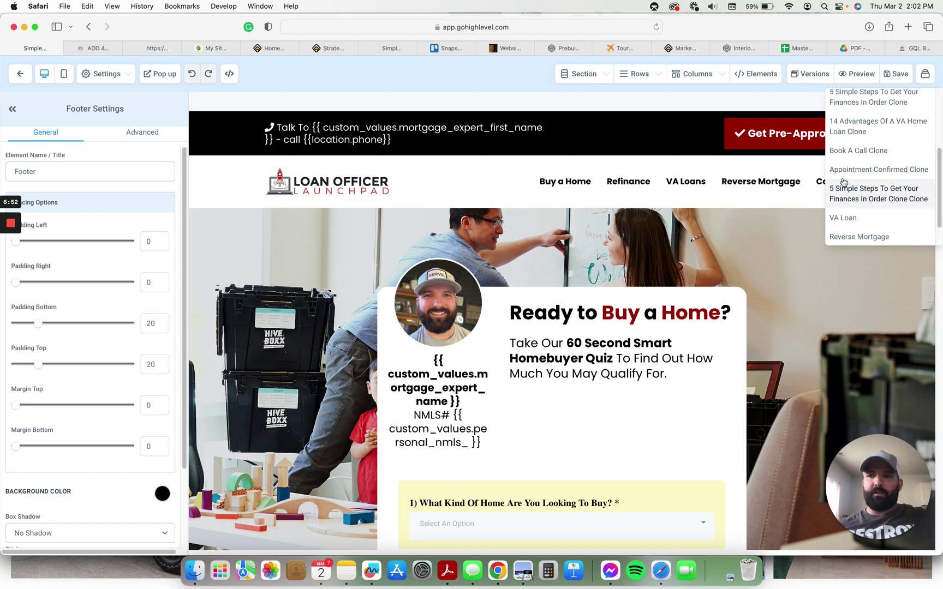
pyautogui.click(862, 153)
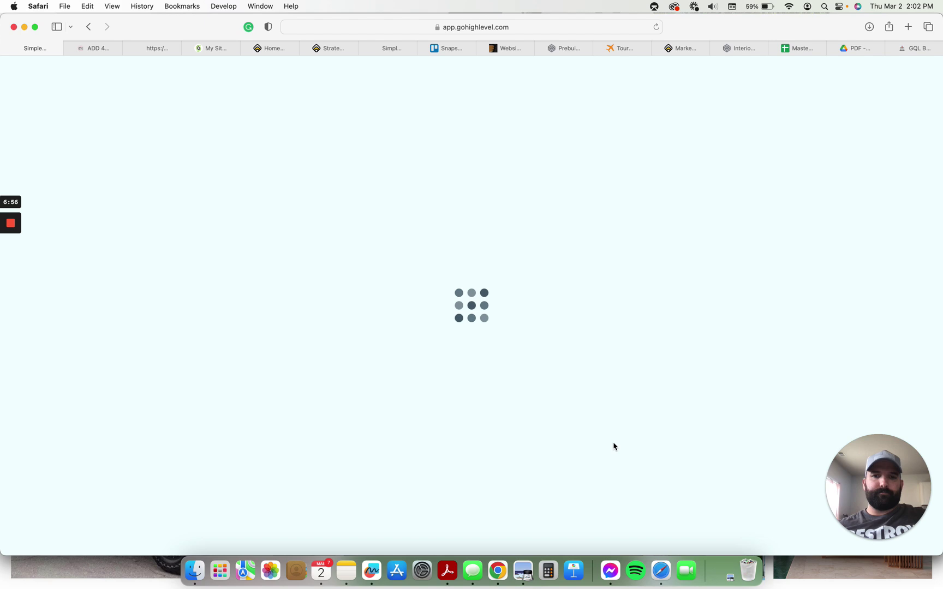
# Look over the Book A Call Clone calendar page, then switch to Appointment Confirmed Clone
pyautogui.moveTo(16, 281)
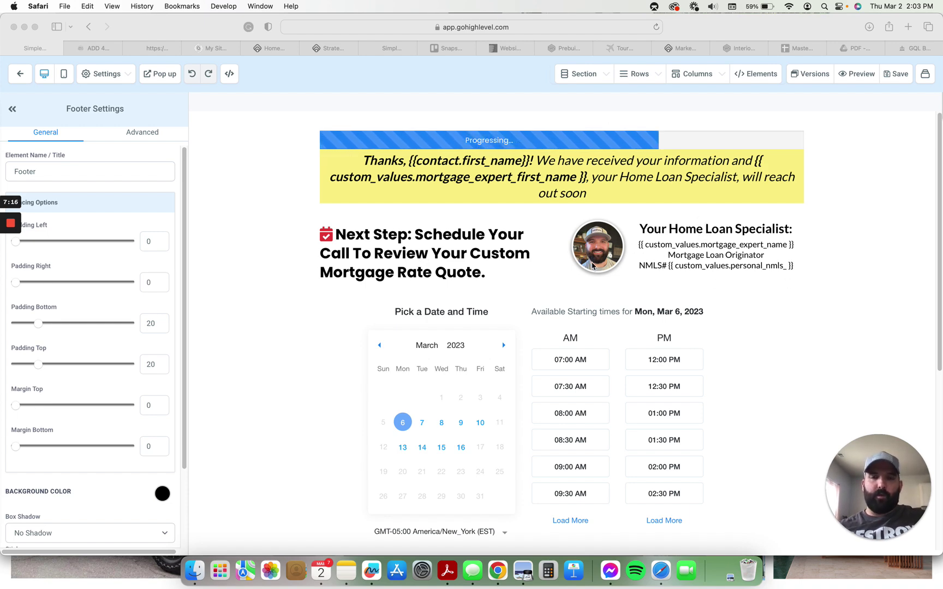
pyautogui.scroll(-5, 531, 332)
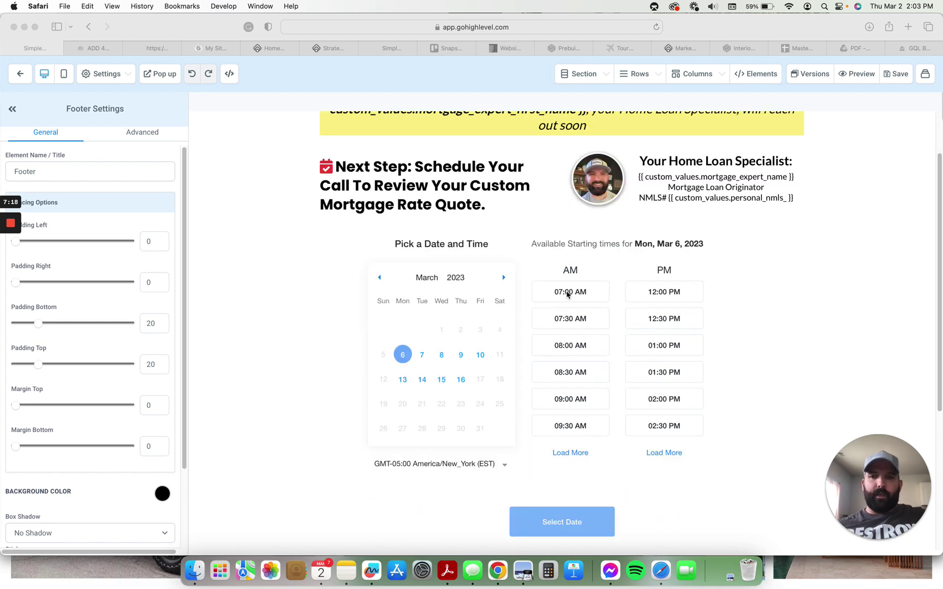
pyautogui.scroll(-4, 575, 396)
pyautogui.scroll(10, 574, 393)
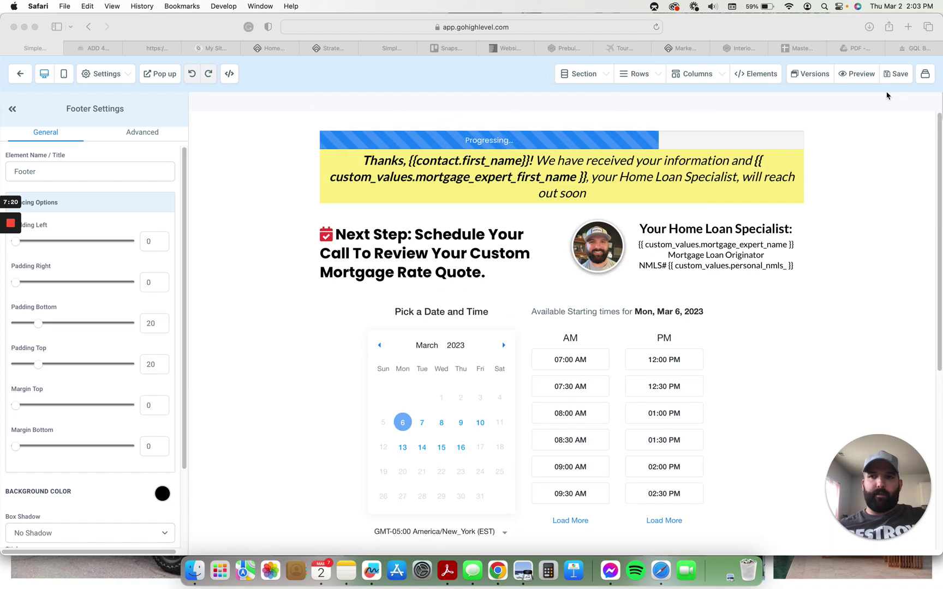
pyautogui.click(920, 78)
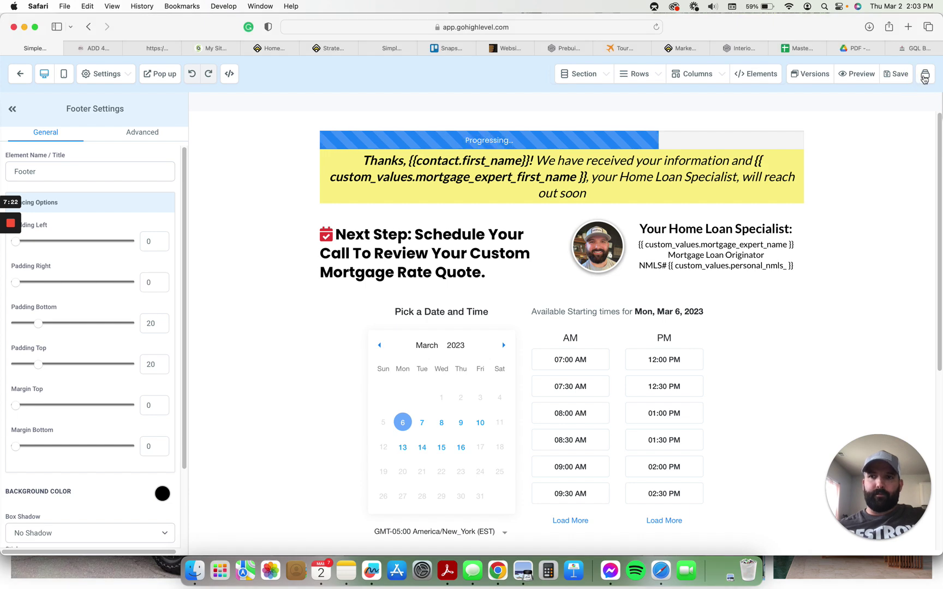
pyautogui.click(923, 75)
pyautogui.scroll(-5, 872, 205)
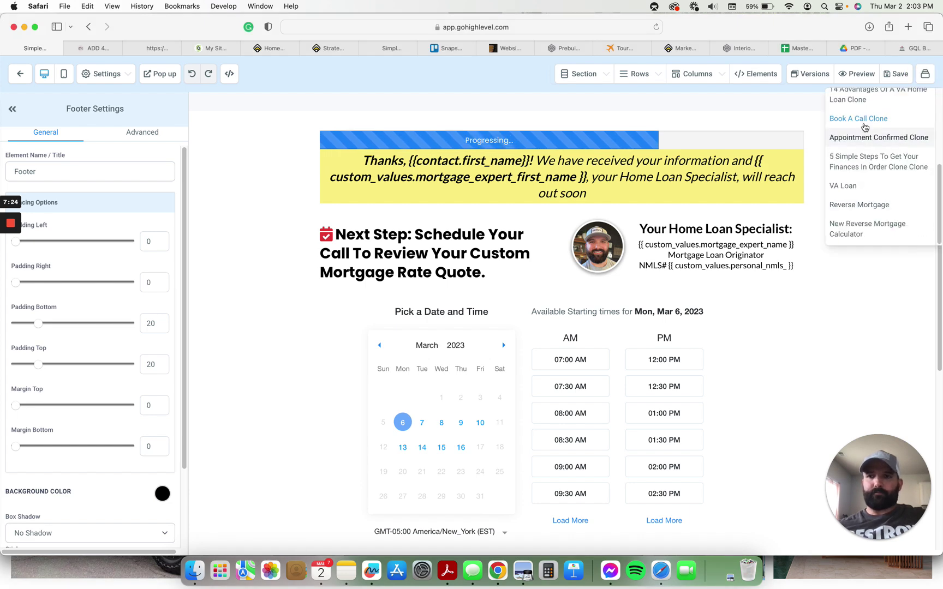
pyautogui.click(868, 143)
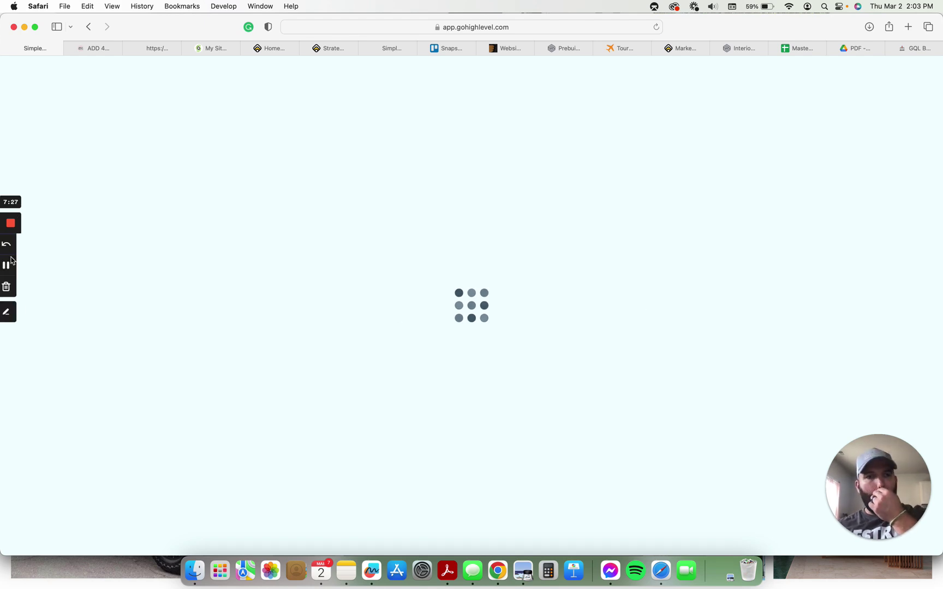
# Show the Appointment Confirmed page in mobile layout and bring up the site pages list
pyautogui.click(11, 266)
pyautogui.click(10, 265)
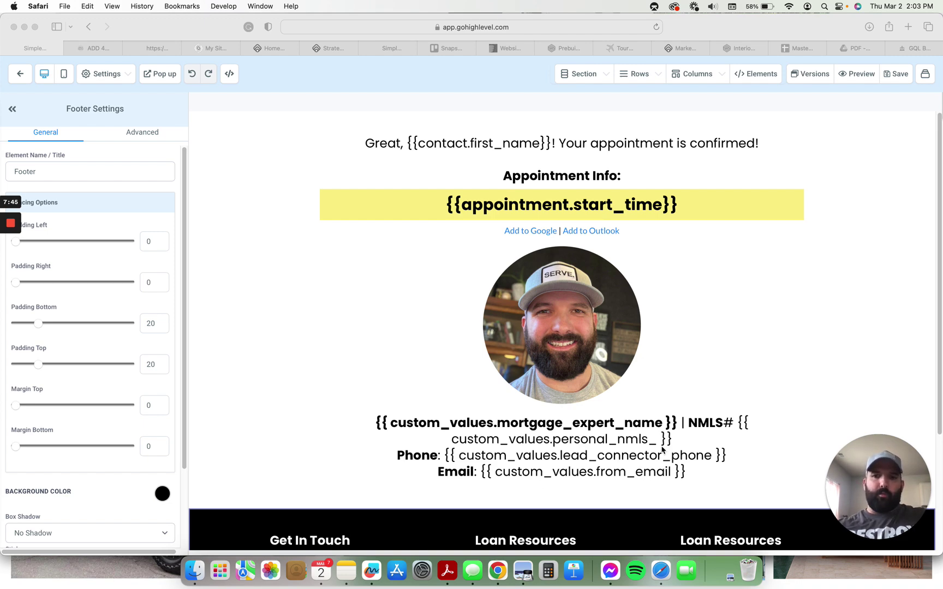
pyautogui.click(59, 82)
pyautogui.click(63, 75)
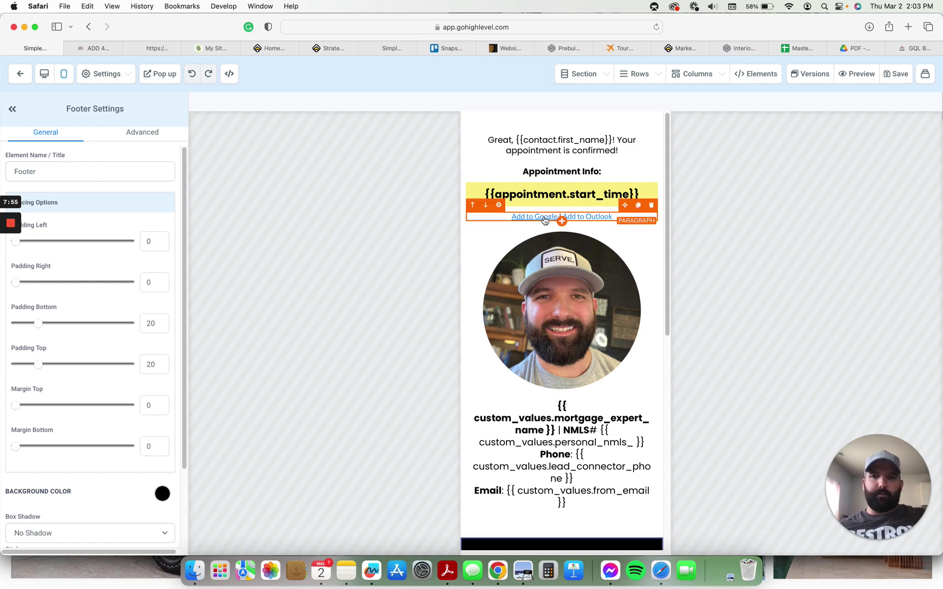
pyautogui.click(925, 77)
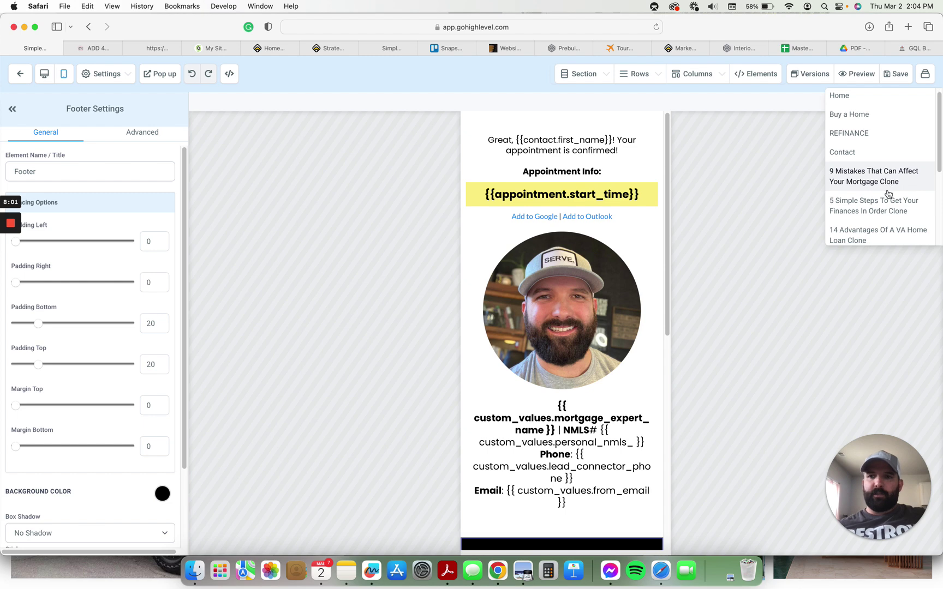
# Open the '14 Advantages Of A VA Home Loan' article page and preview it live
pyautogui.scroll(-1, 888, 202)
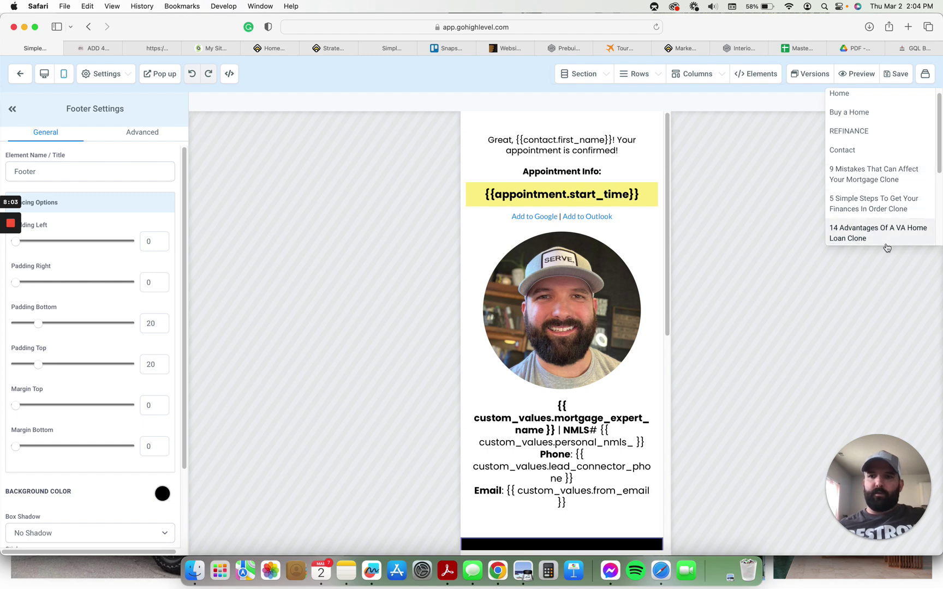
pyautogui.click(885, 210)
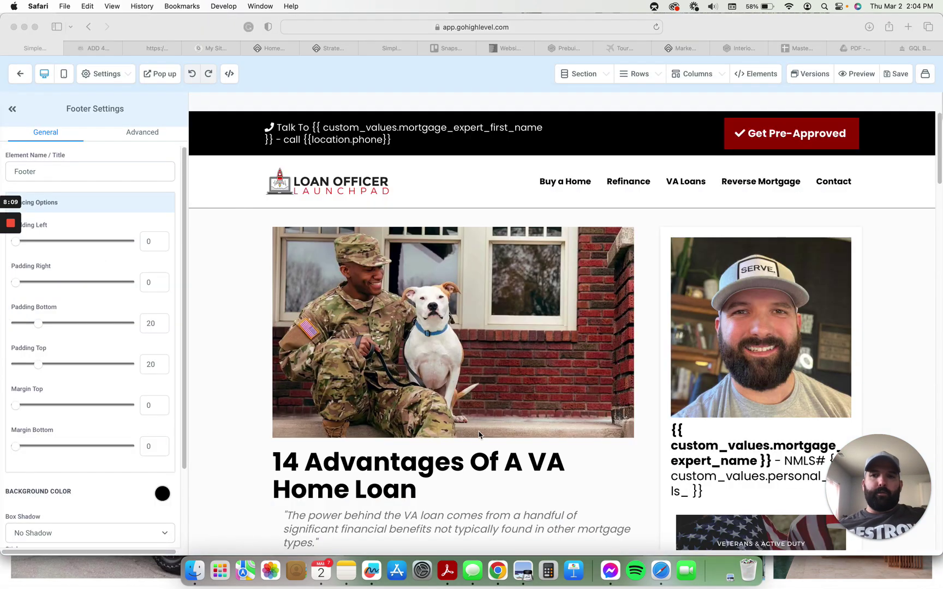
pyautogui.click(861, 80)
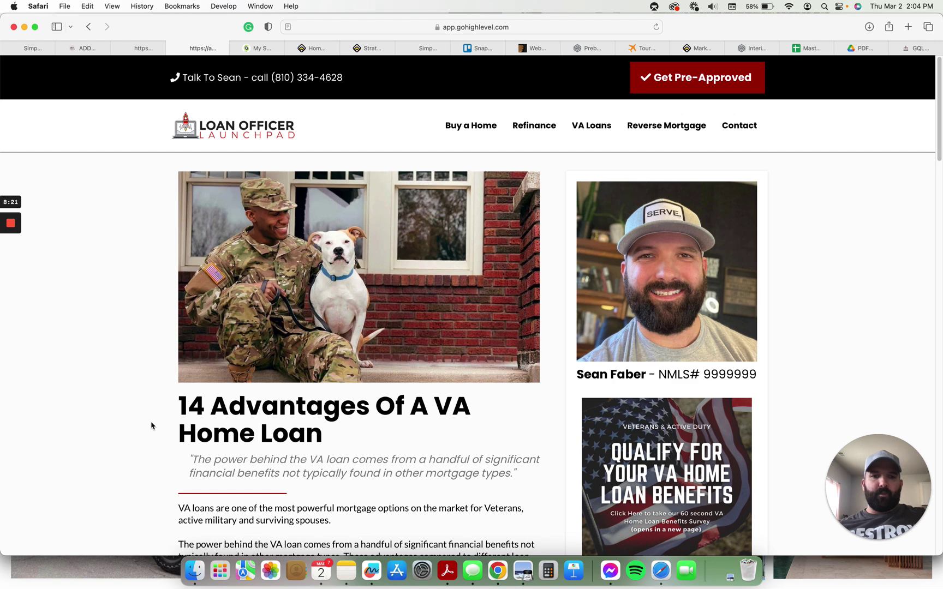
pyautogui.moveTo(184, 405); pyautogui.dragTo(330, 428)
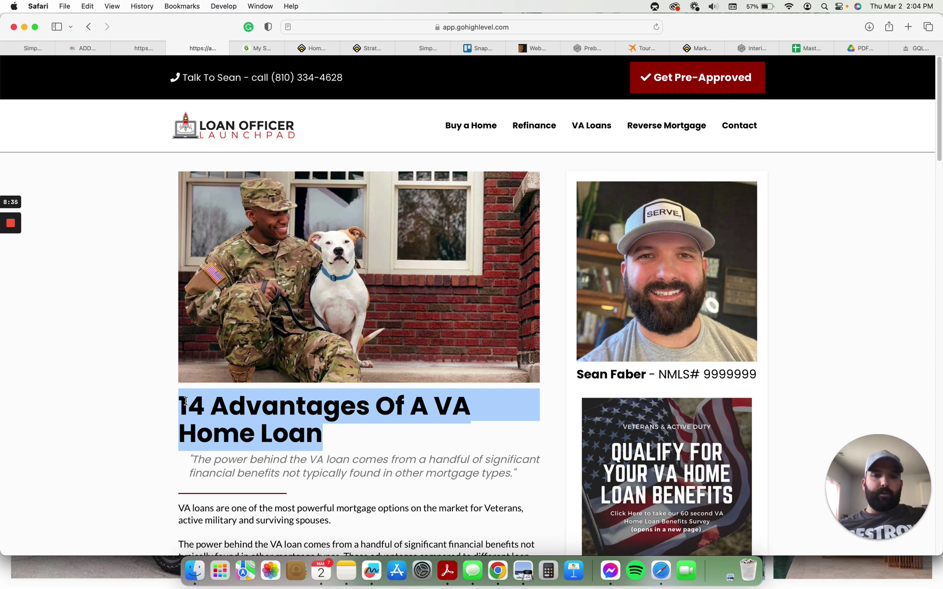
pyautogui.moveTo(202, 405); pyautogui.dragTo(339, 420)
pyautogui.click(348, 436)
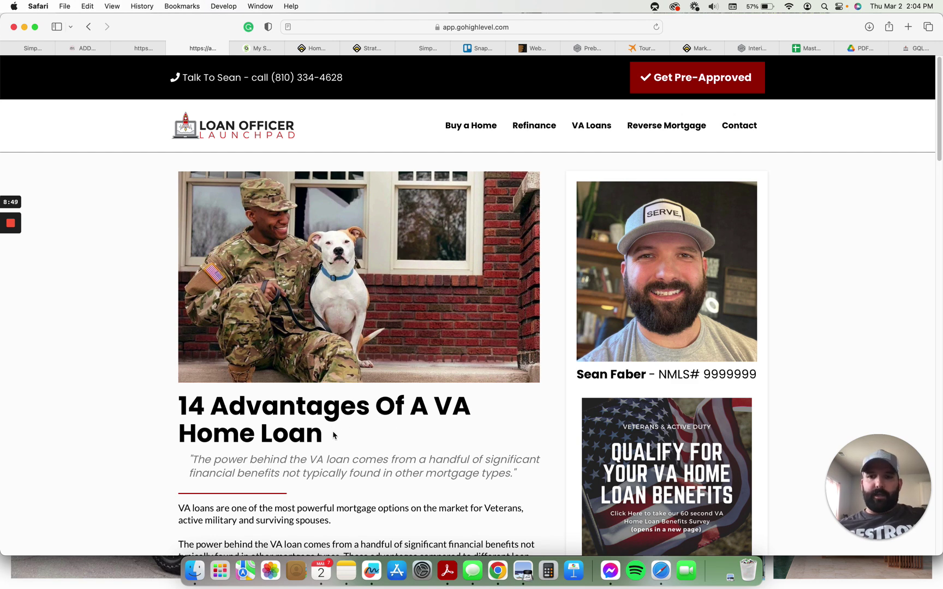
pyautogui.scroll(-2, 413, 428)
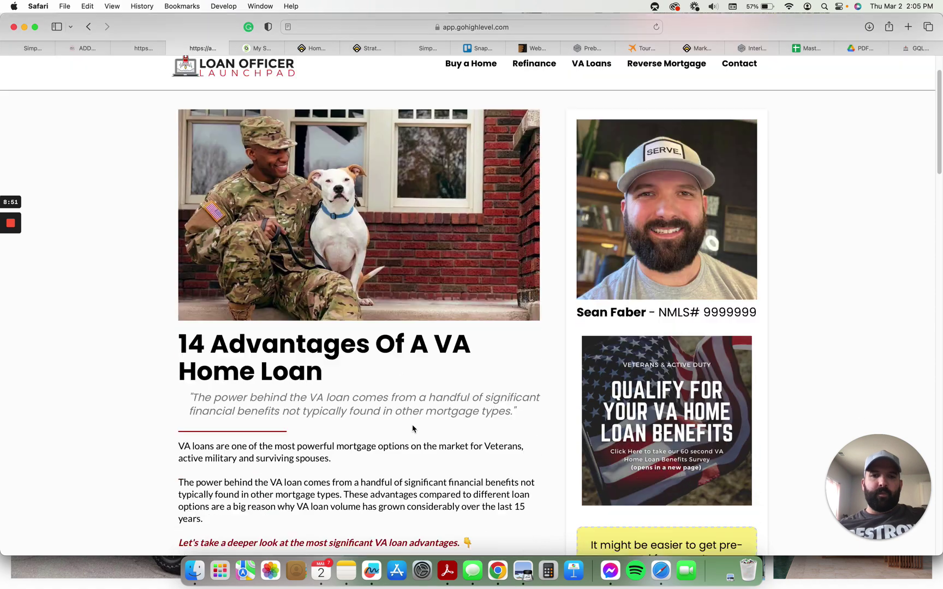
pyautogui.scroll(-2, 412, 429)
pyautogui.scroll(4, 412, 428)
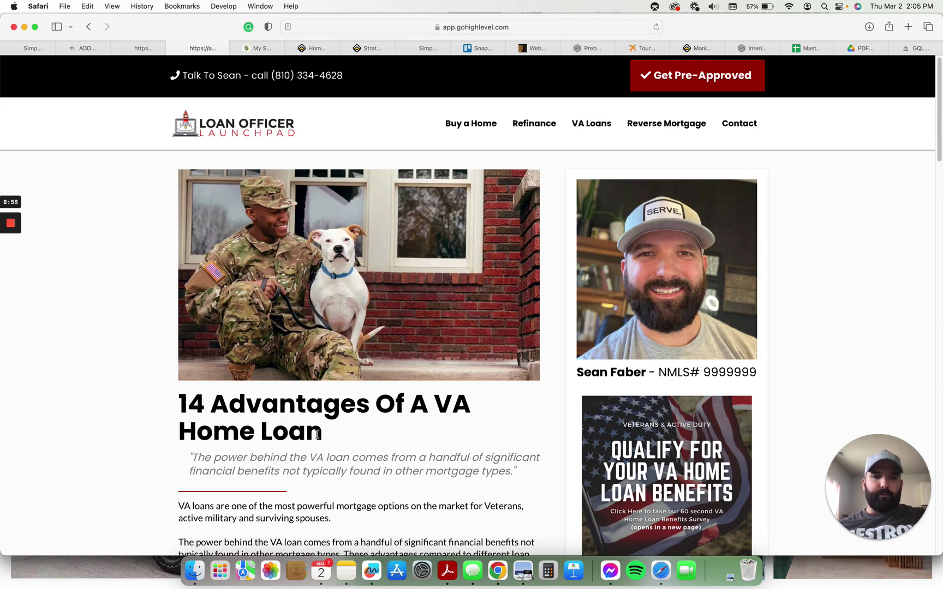
pyautogui.scroll(-10, 414, 469)
pyautogui.scroll(-3, 376, 240)
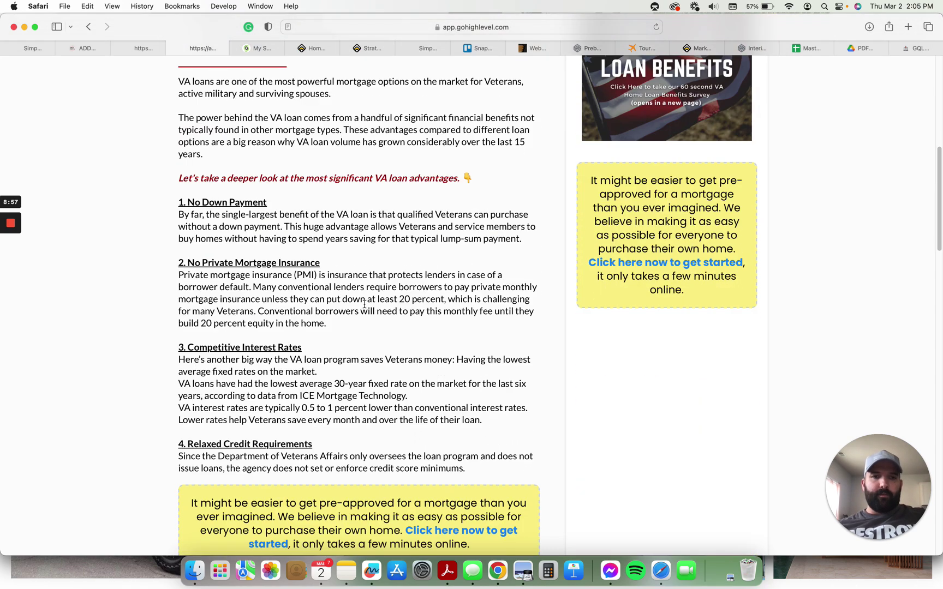
pyautogui.scroll(-3, 277, 392)
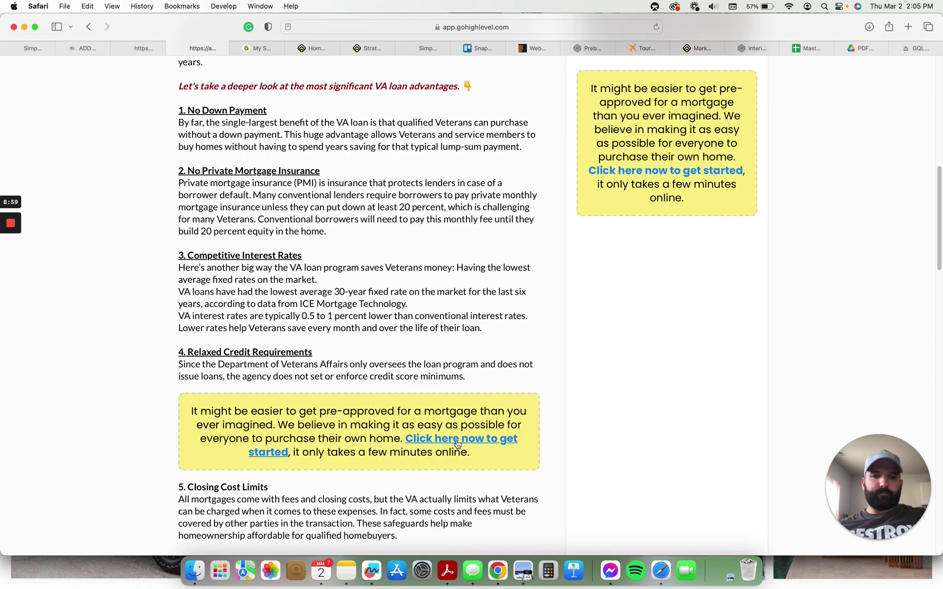
pyautogui.scroll(-15, 500, 344)
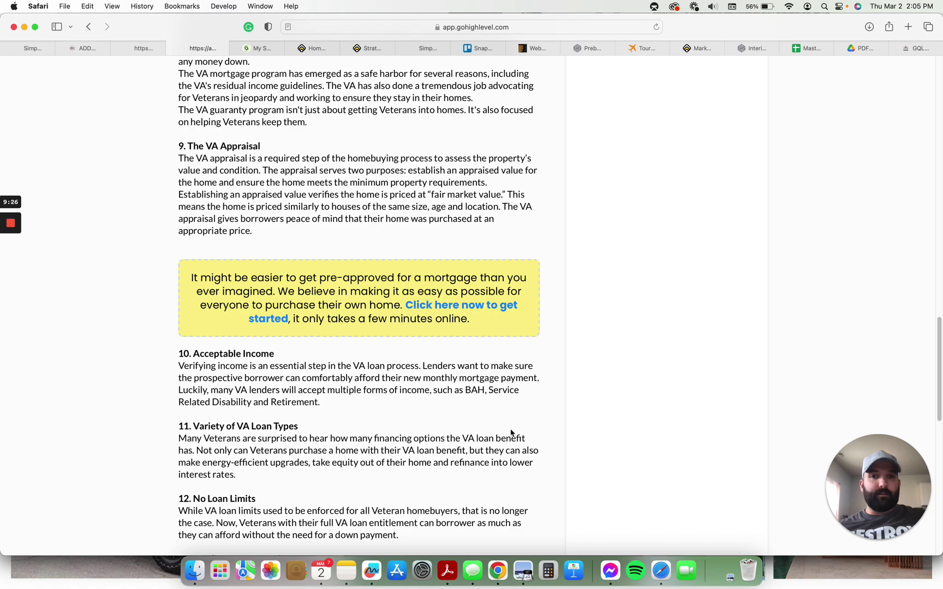
pyautogui.scroll(5, 507, 323)
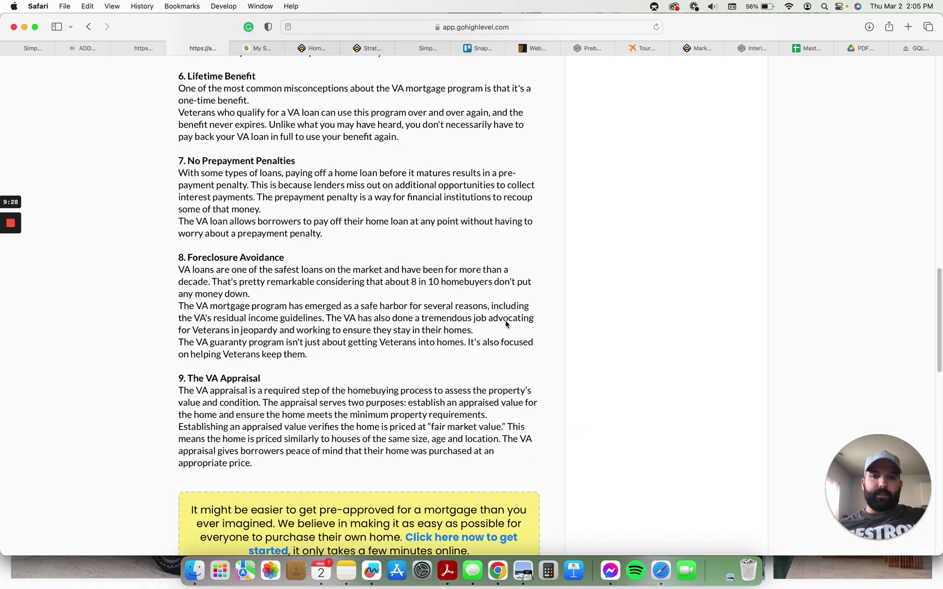
pyautogui.scroll(10, 643, 251)
pyautogui.scroll(8, 667, 227)
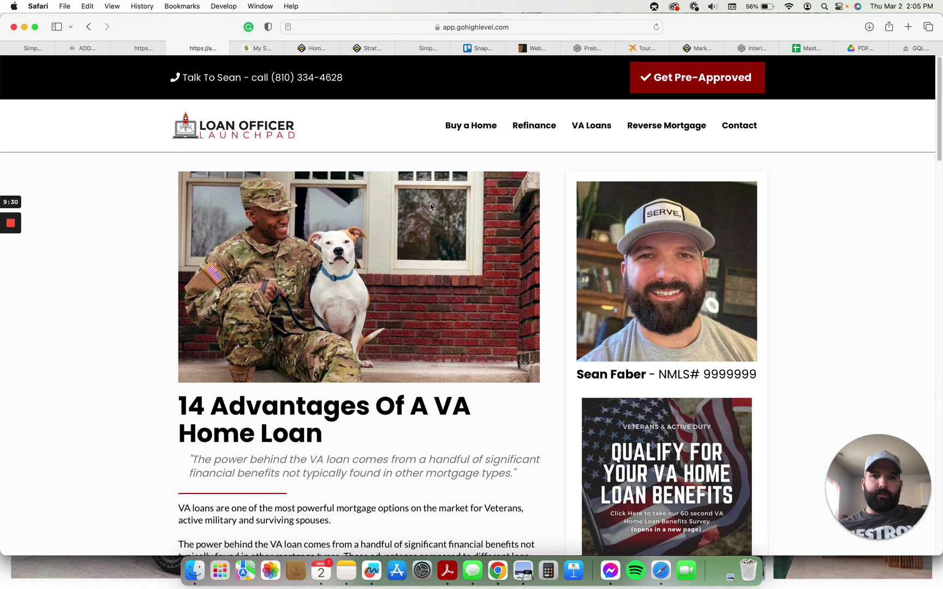
pyautogui.scroll(-7, 428, 207)
pyautogui.scroll(-15, 431, 521)
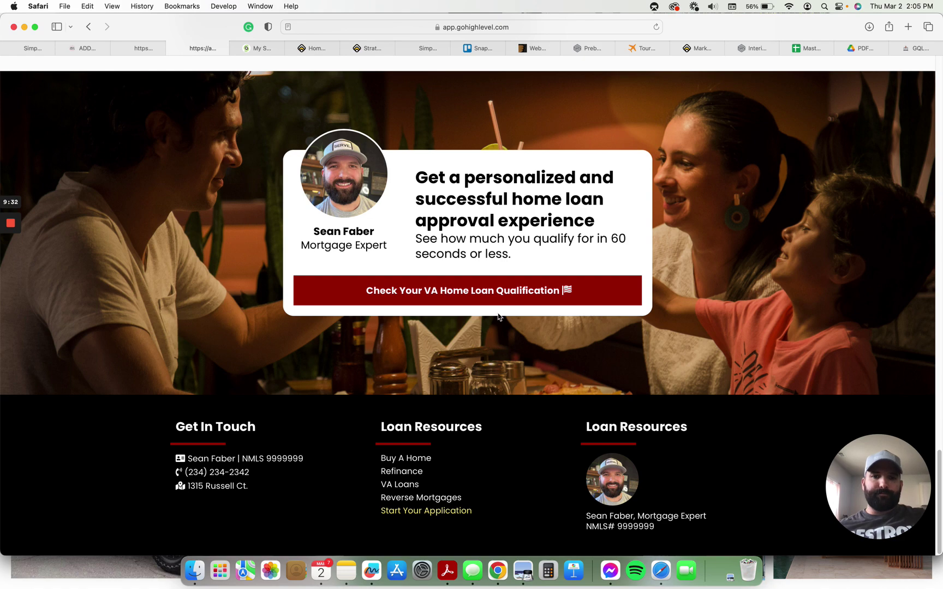
pyautogui.scroll(10, 551, 336)
pyautogui.scroll(10, 605, 356)
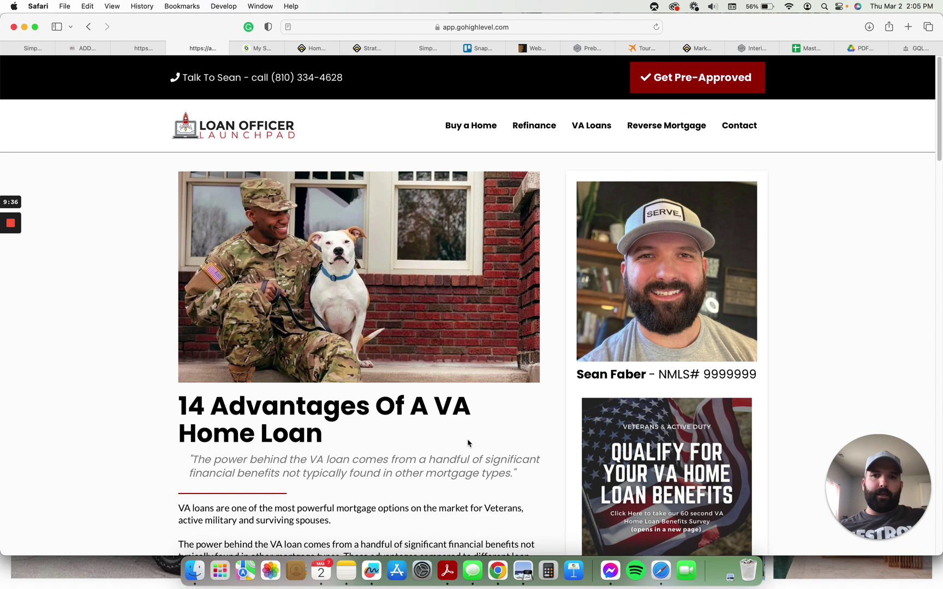
pyautogui.scroll(-1, 467, 443)
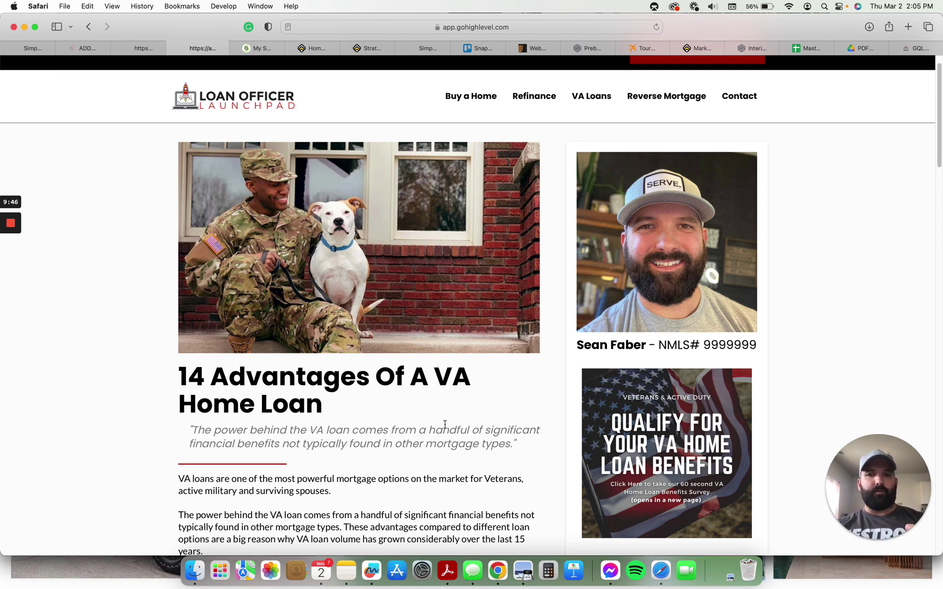
pyautogui.scroll(-10, 444, 424)
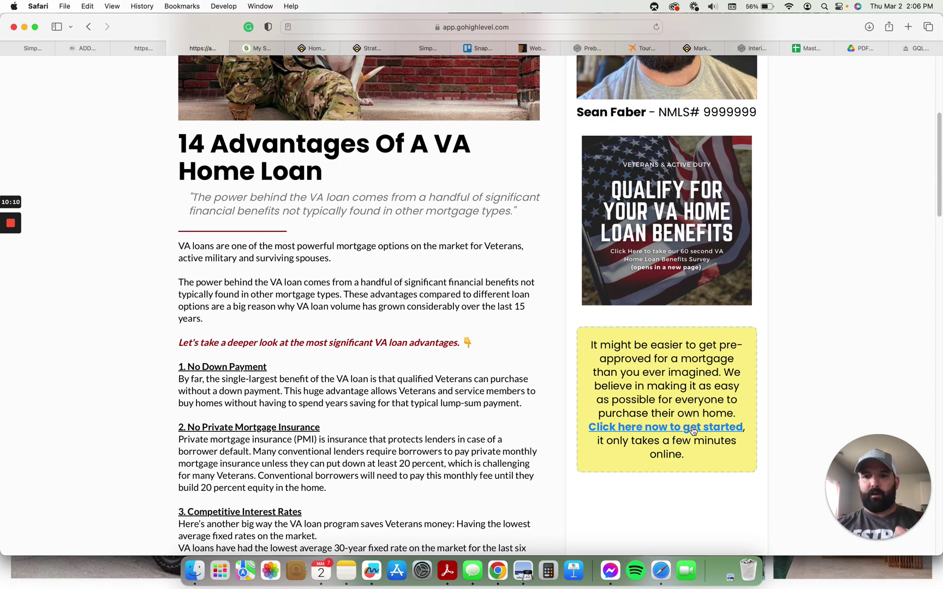
pyautogui.scroll(5, 643, 170)
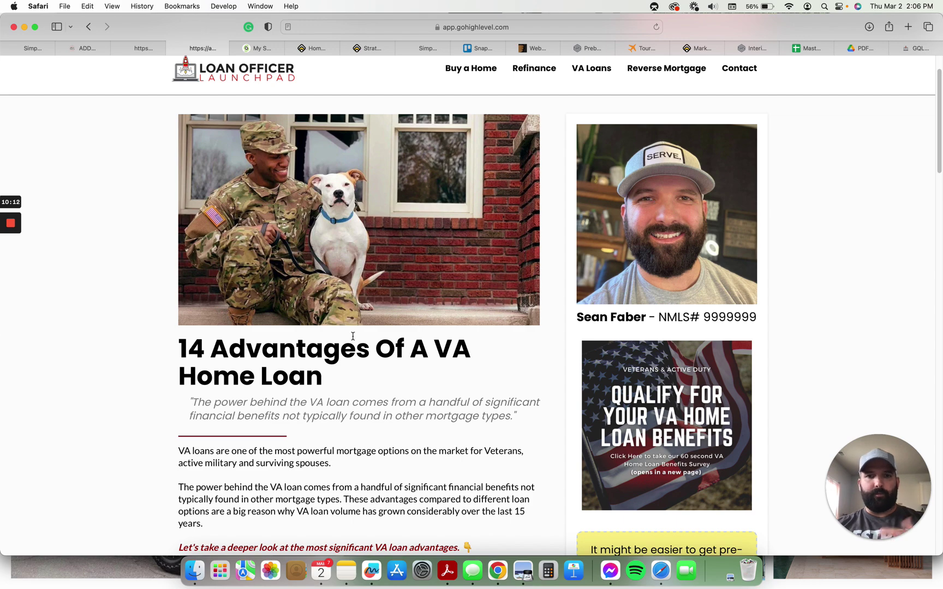
pyautogui.scroll(-3, 353, 336)
pyautogui.scroll(5, 350, 378)
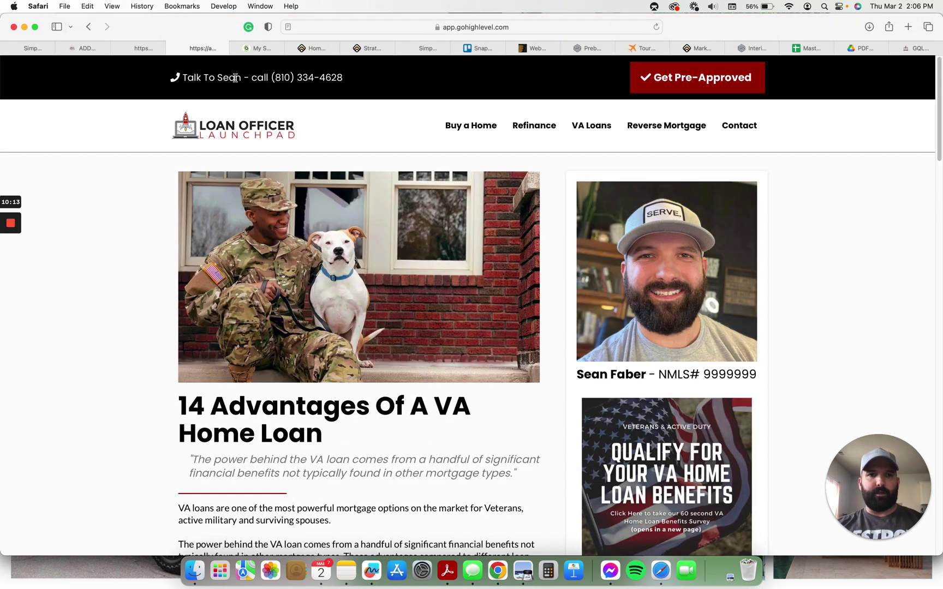
pyautogui.click(33, 48)
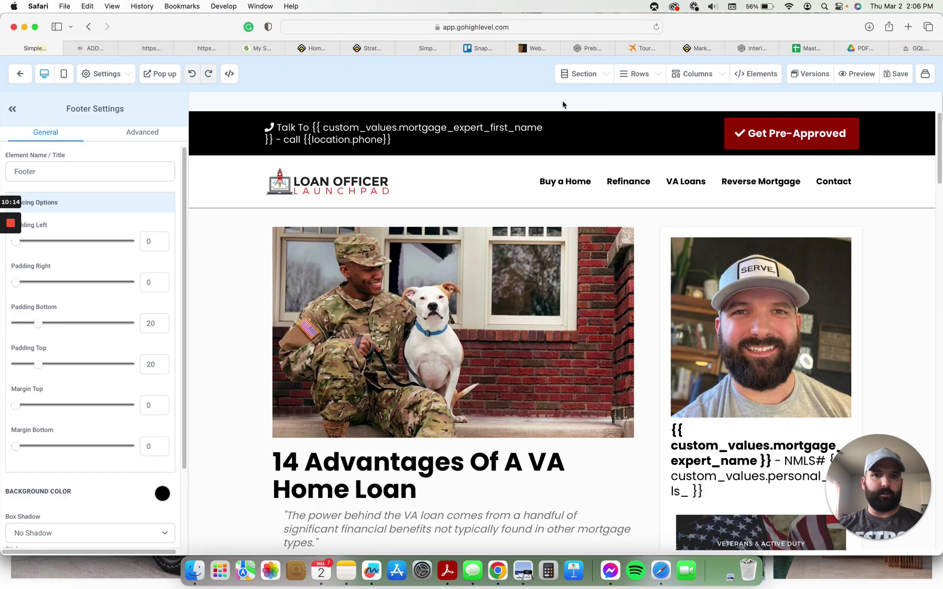
# Open the '9 Mistakes That Can Affect Your Mortgage Clone' page and scroll to its sidebar
pyautogui.click(927, 75)
pyautogui.click(882, 186)
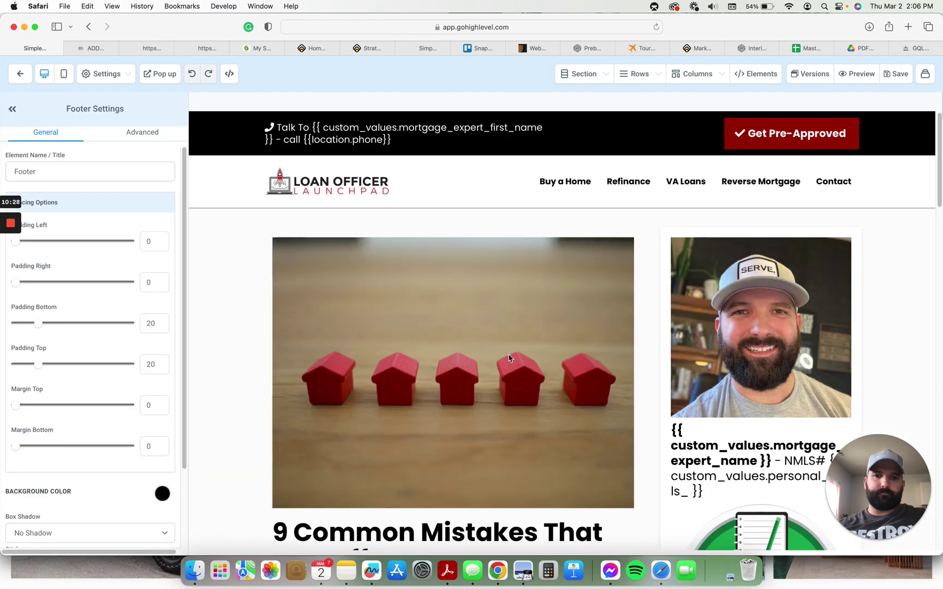
pyautogui.scroll(-3, 600, 415)
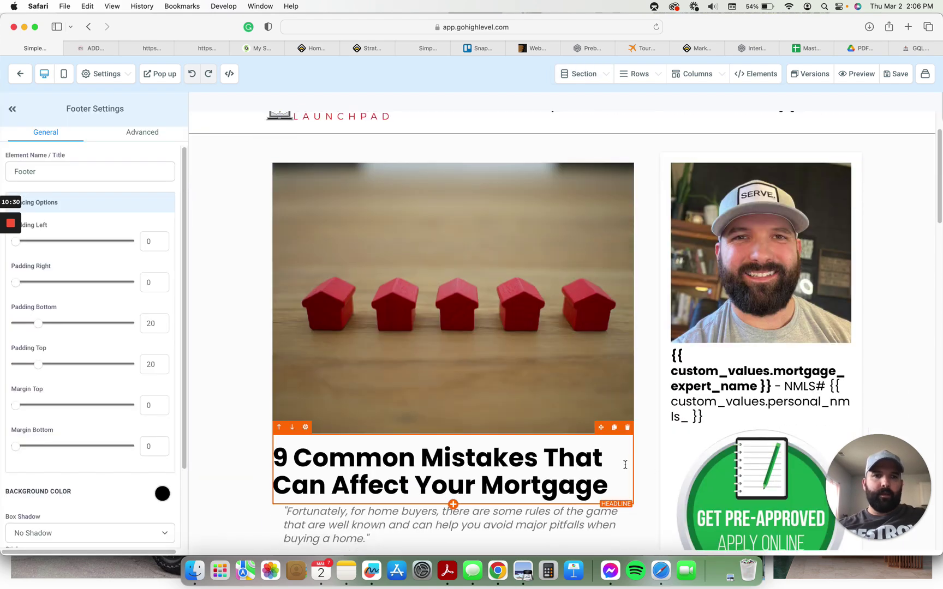
pyautogui.scroll(-1, 750, 437)
pyautogui.scroll(-2, 751, 437)
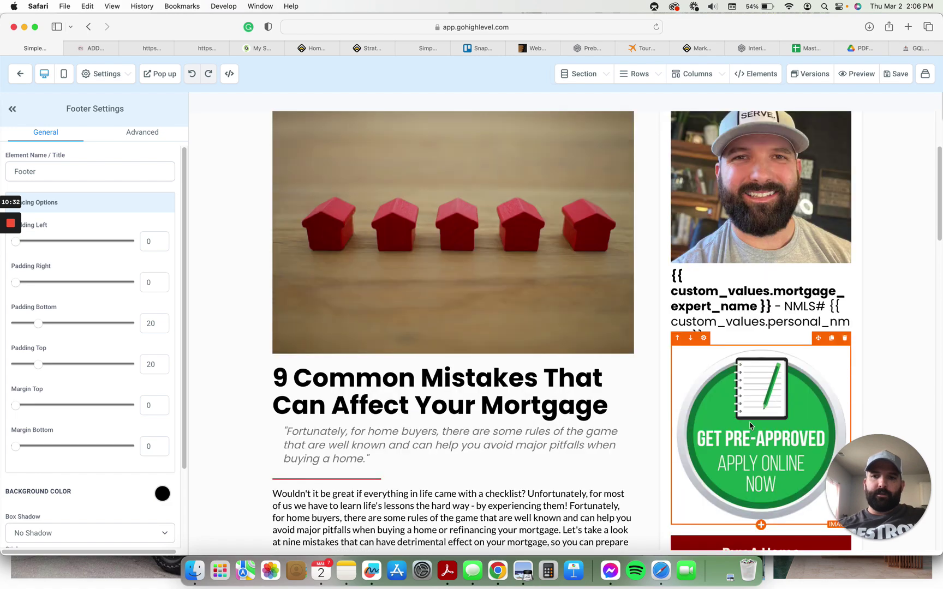
# Confirm the Get Pre-Approved image links to the online application custom value
pyautogui.click(738, 425)
pyautogui.scroll(-5, 17, 436)
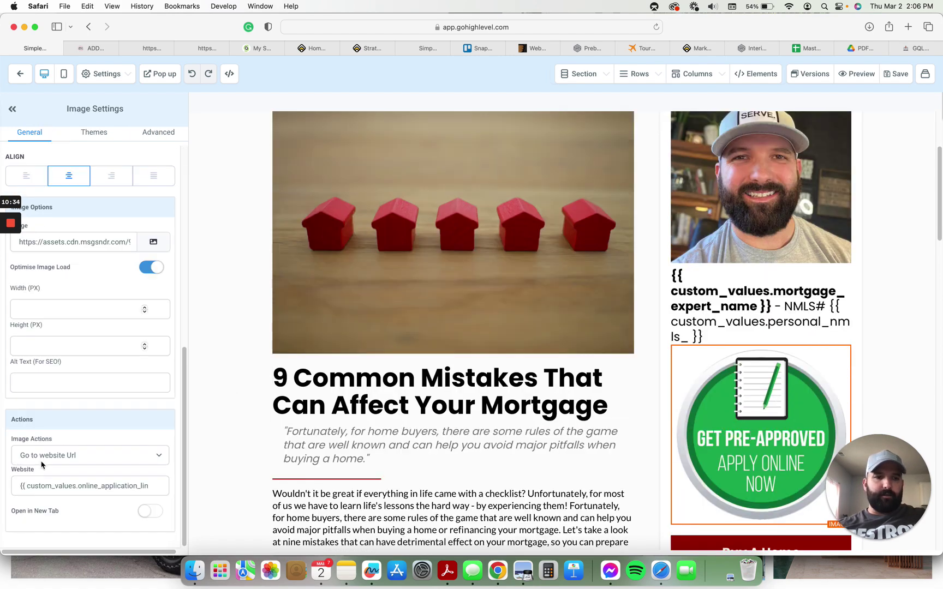
pyautogui.scroll(-10, 723, 442)
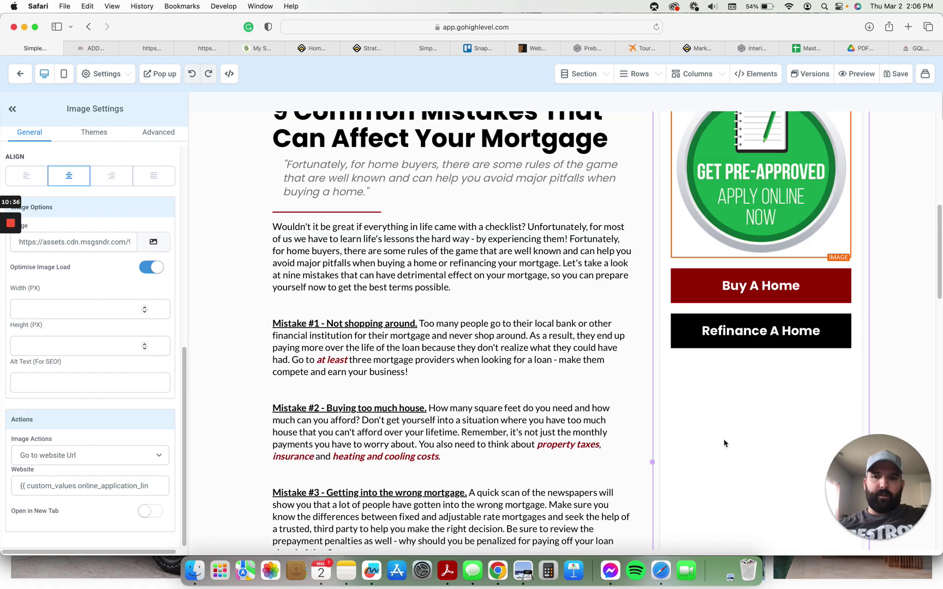
# Inspect the Buy A Home button's settings and scroll through the rest of the page
pyautogui.click(750, 281)
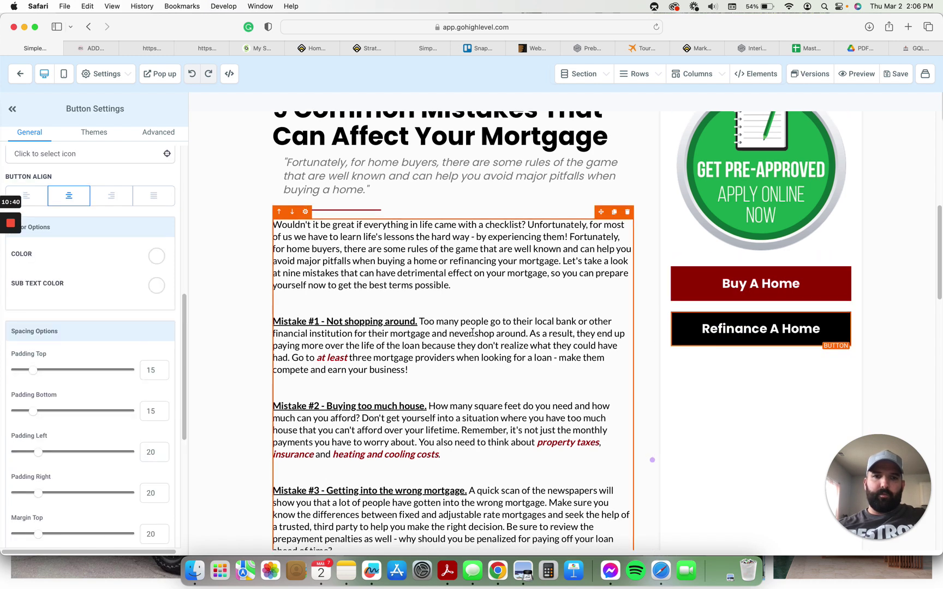
pyautogui.scroll(-15, 566, 300)
pyautogui.scroll(-10, 565, 300)
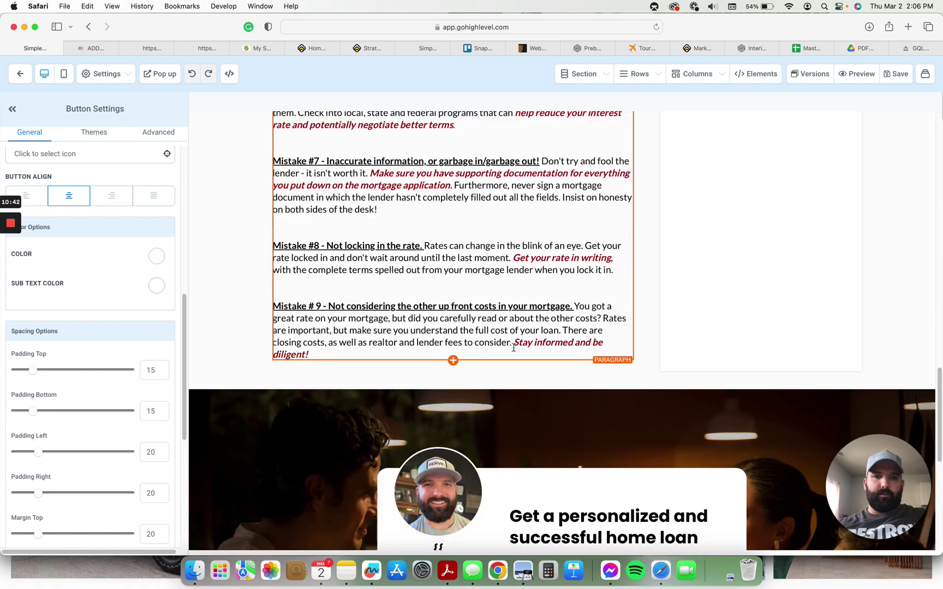
pyautogui.scroll(6, 522, 269)
pyautogui.scroll(-10, 521, 270)
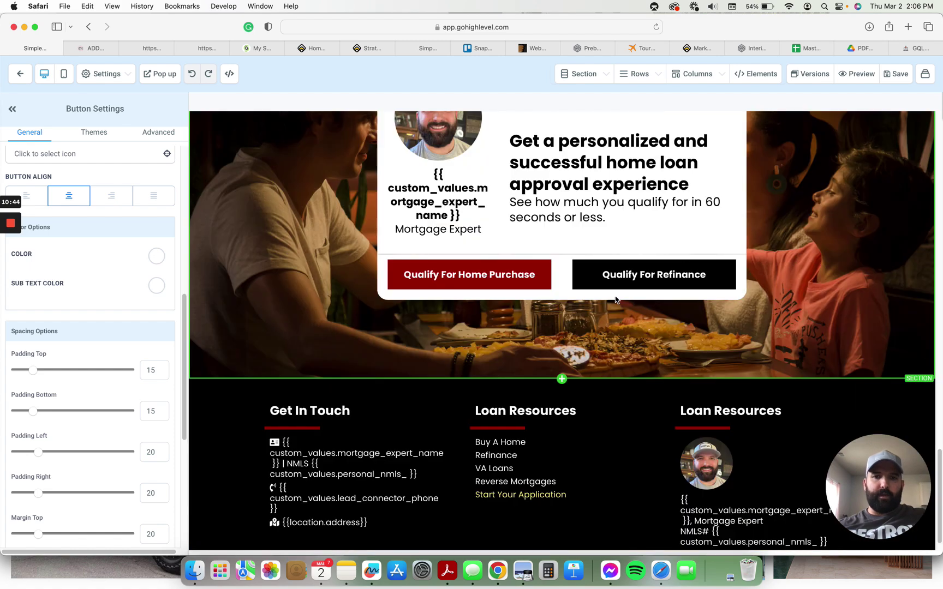
pyautogui.scroll(20, 644, 309)
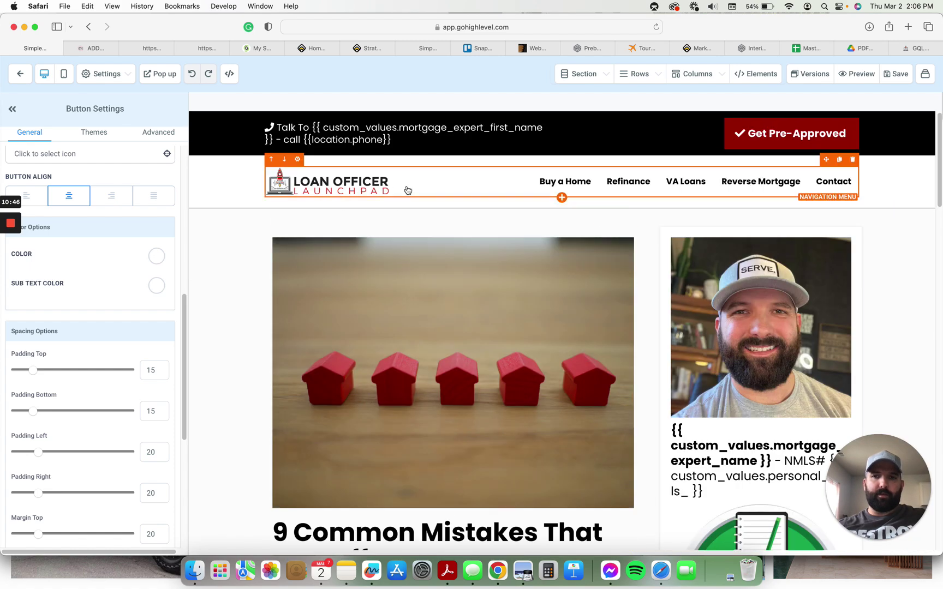
pyautogui.moveTo(11, 211)
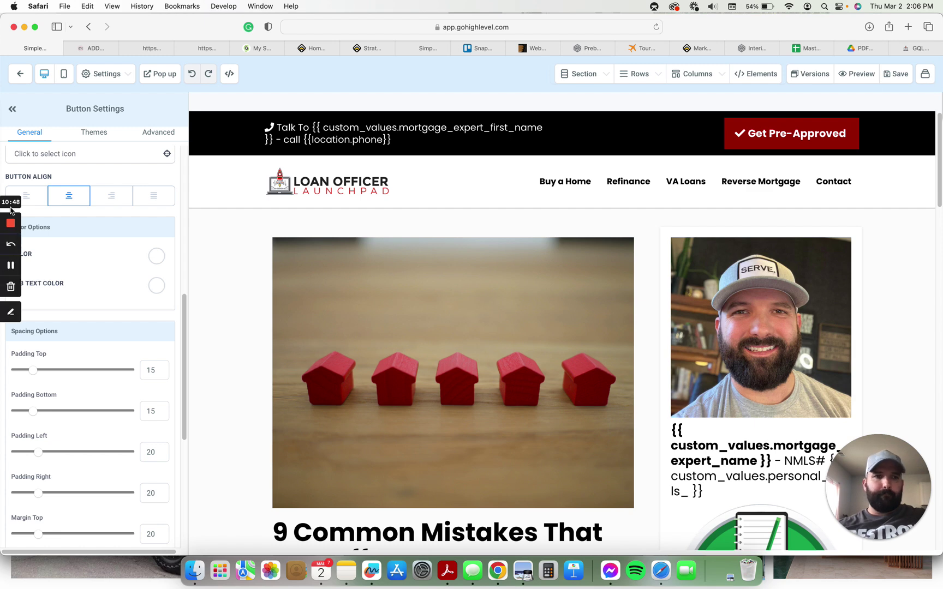
pyautogui.click(10, 266)
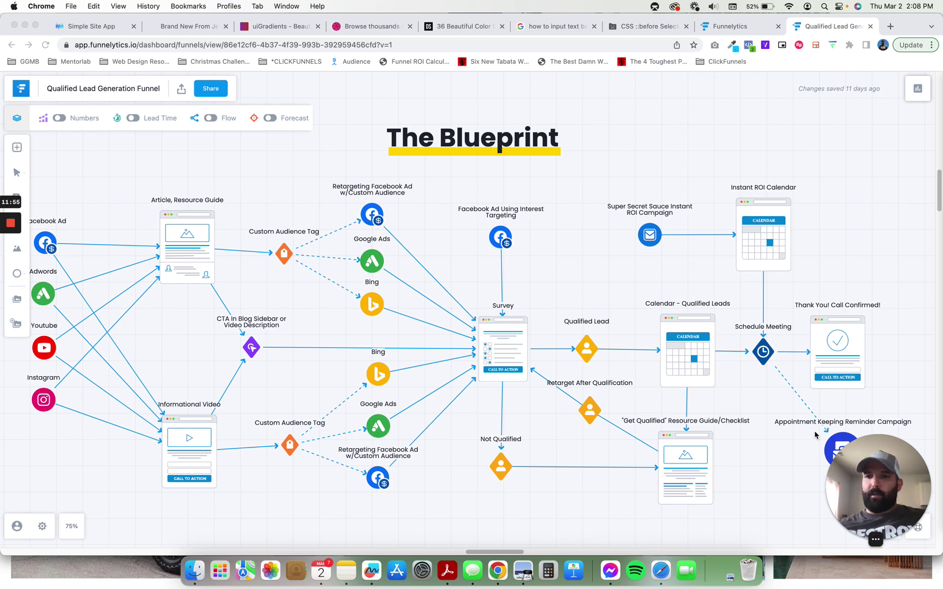
# Leave the Funnelytics blueprint for GoHighLevel's Automation Workflows page in Safari
pyautogui.moveTo(21, 285)
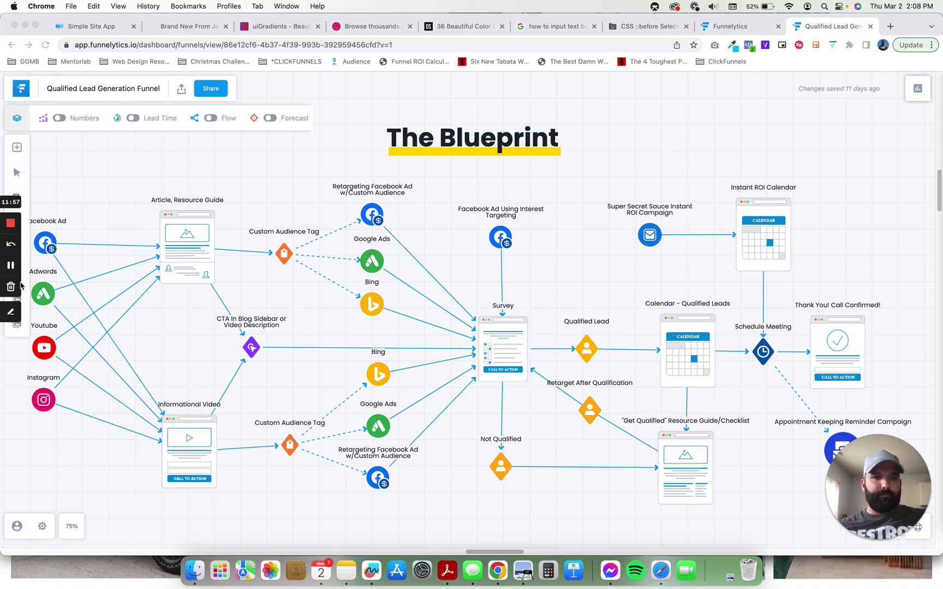
pyautogui.press('super+Tab')
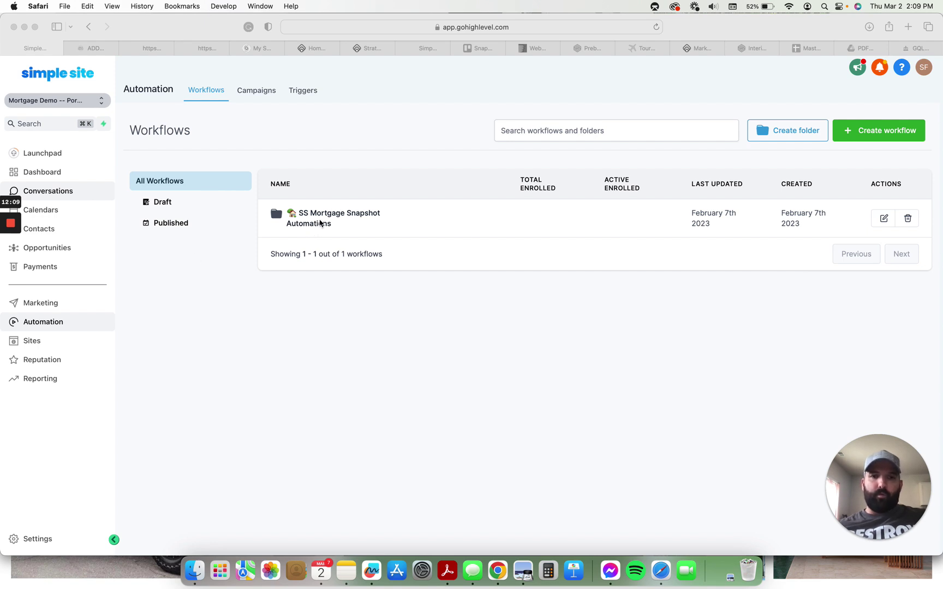
# Open the SS Mortgage Snapshot Automations folder, scan its ten workflows, and open VA Follow-Ups
pyautogui.click(321, 223)
pyautogui.click(311, 224)
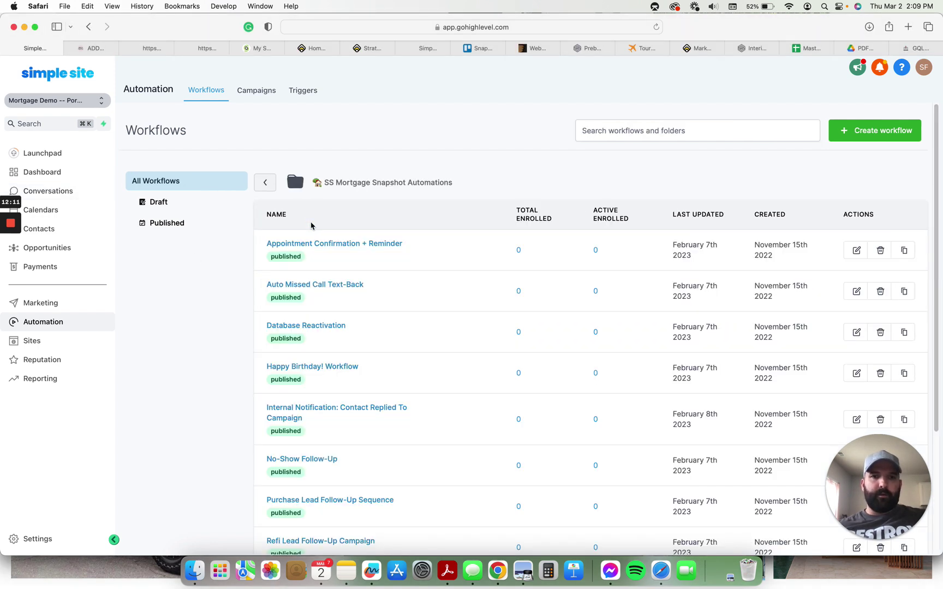
pyautogui.scroll(-3, 326, 277)
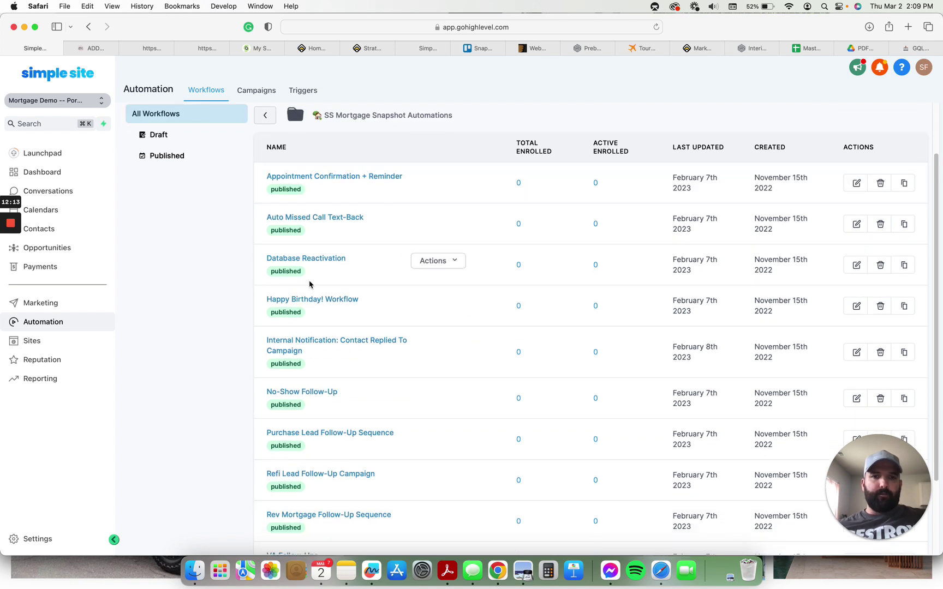
pyautogui.scroll(-5, 312, 414)
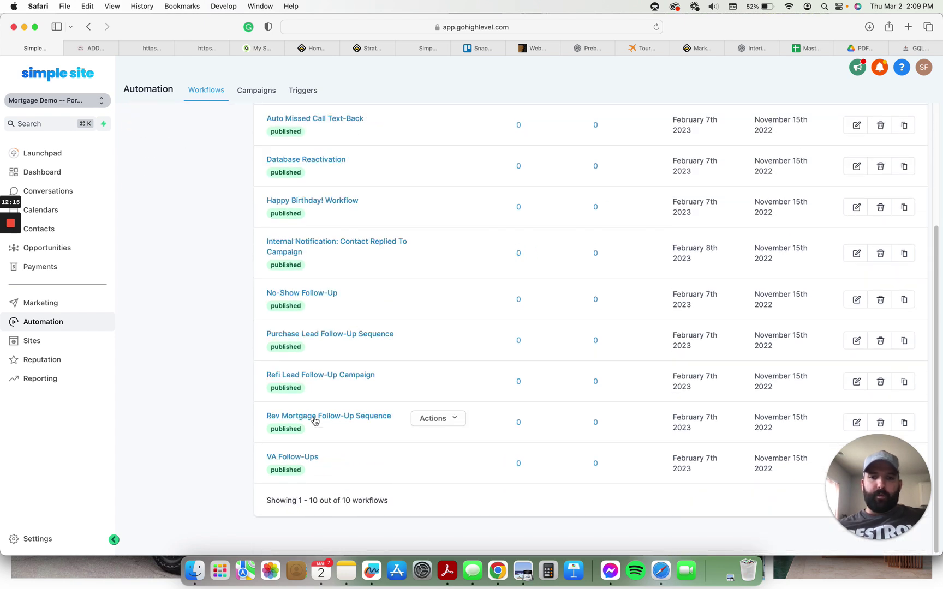
pyautogui.scroll(2, 315, 421)
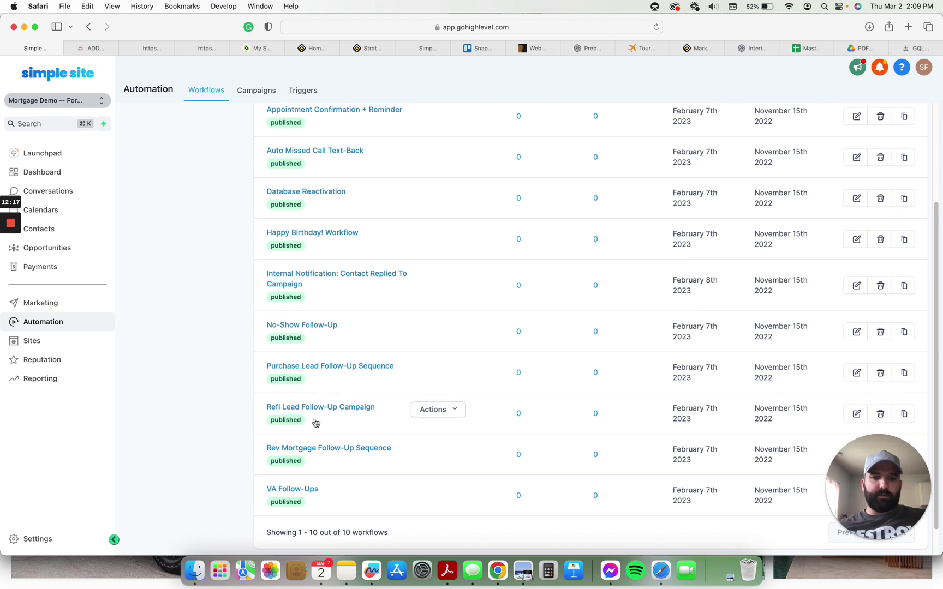
pyautogui.scroll(1, 315, 422)
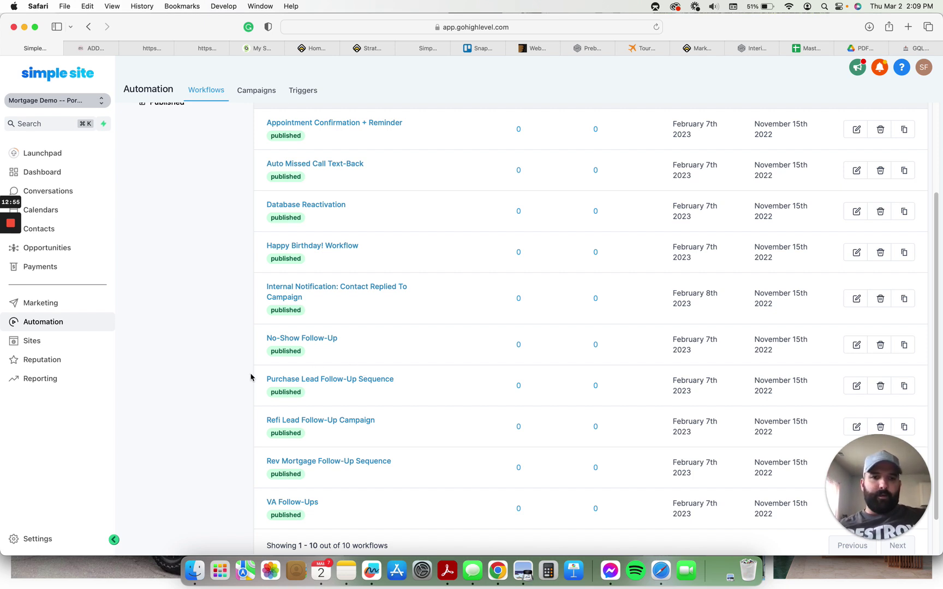
pyautogui.click(296, 503)
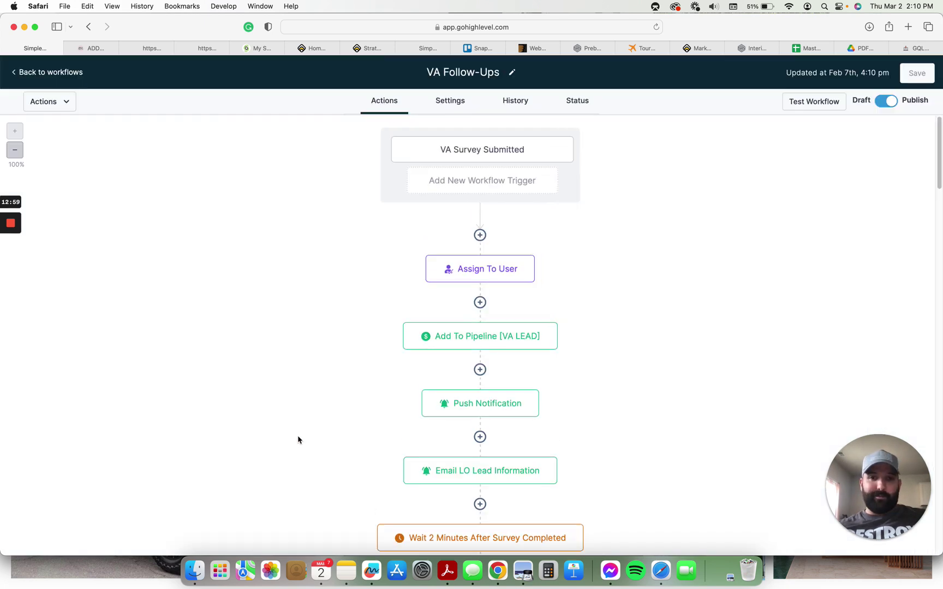
# Scroll through the VA Follow-Ups workflow's steps, then return to the snapshot workflow list
pyautogui.scroll(-9, 654, 317)
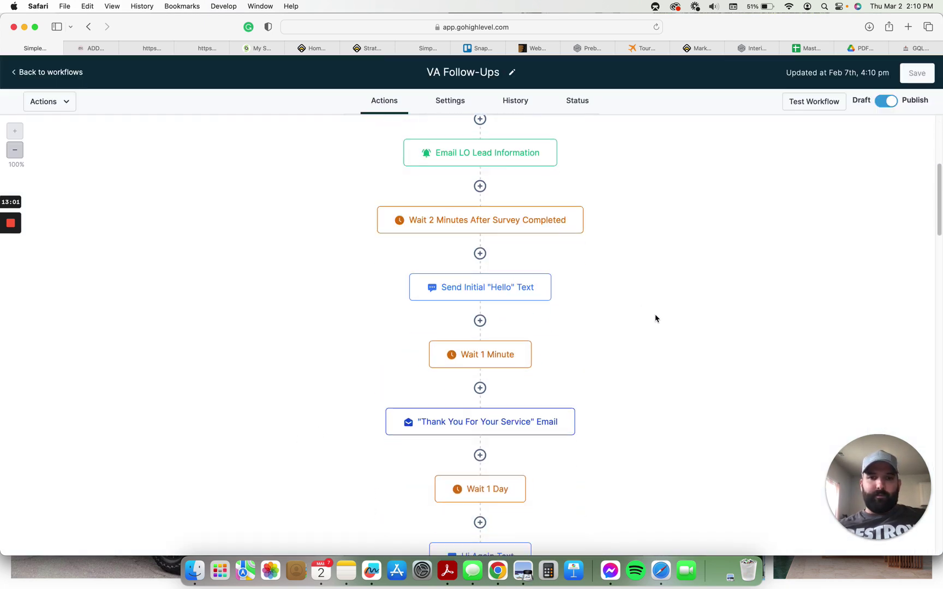
pyautogui.scroll(-20, 655, 318)
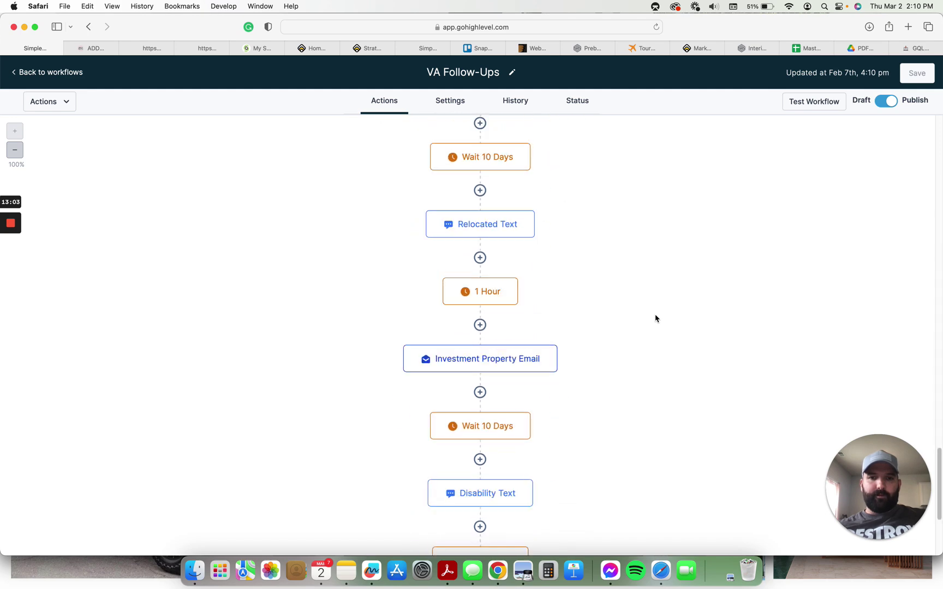
pyautogui.scroll(-5, 656, 318)
pyautogui.scroll(20, 655, 318)
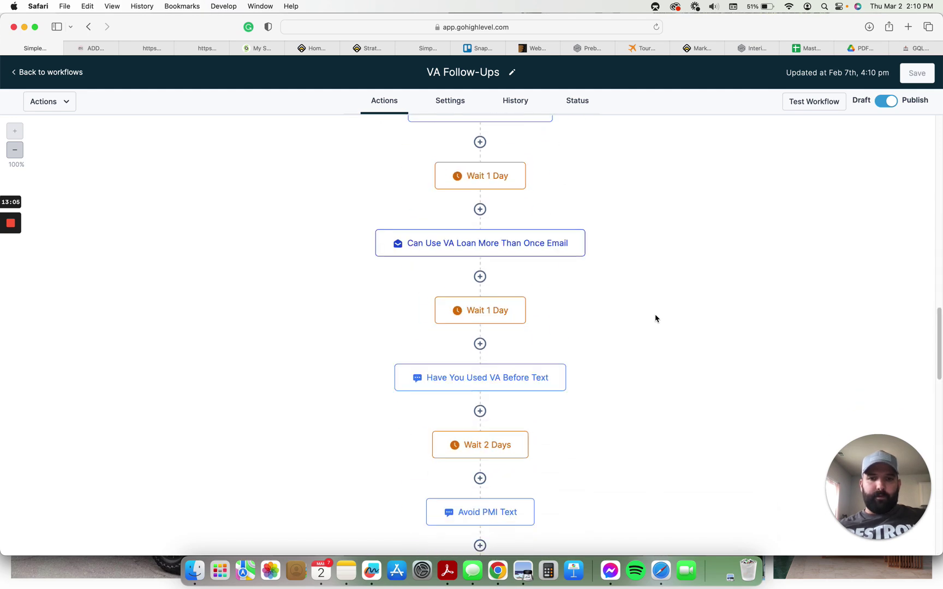
pyautogui.scroll(-15, 655, 318)
pyautogui.scroll(15, 655, 318)
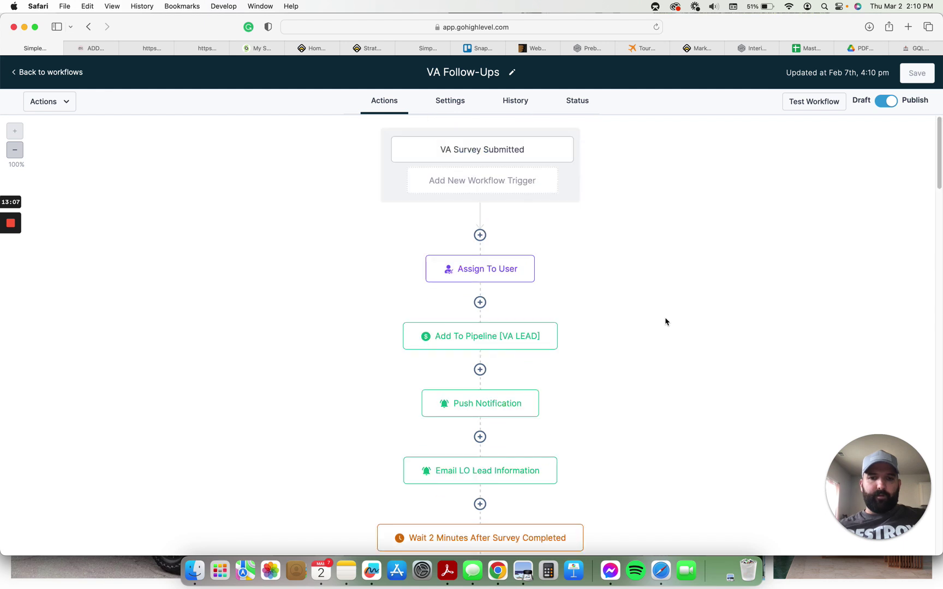
pyautogui.click(34, 75)
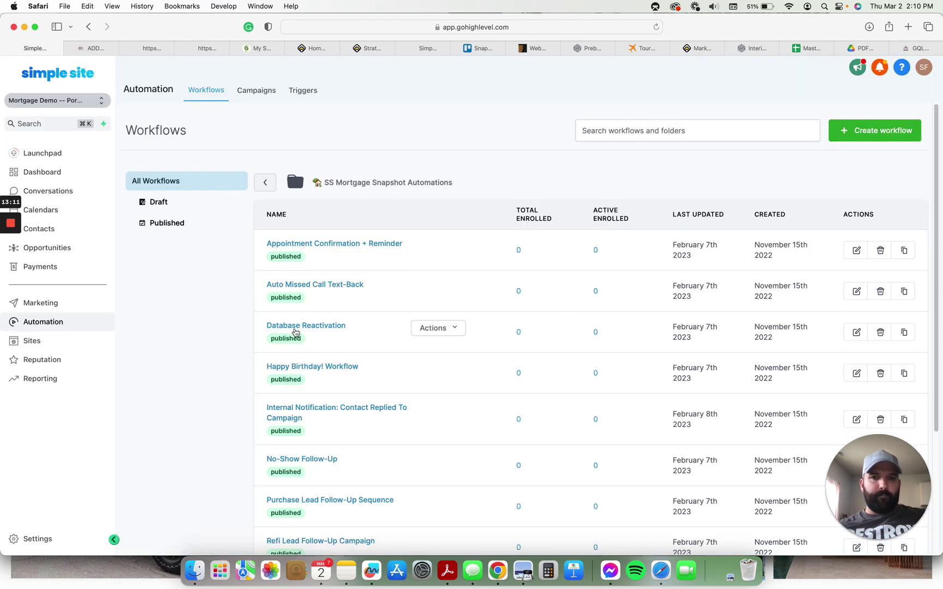
pyautogui.click(296, 326)
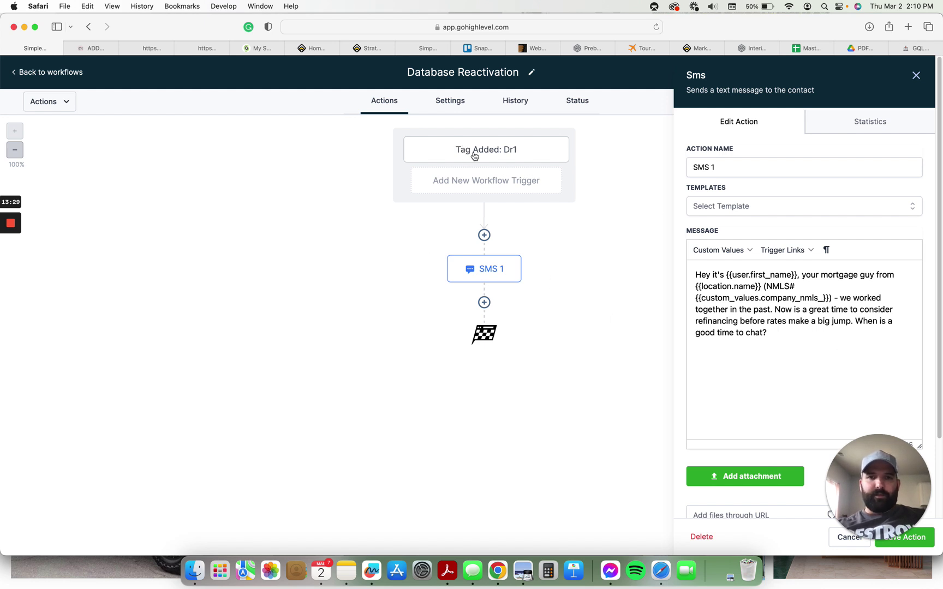
pyautogui.moveTo(884, 487)
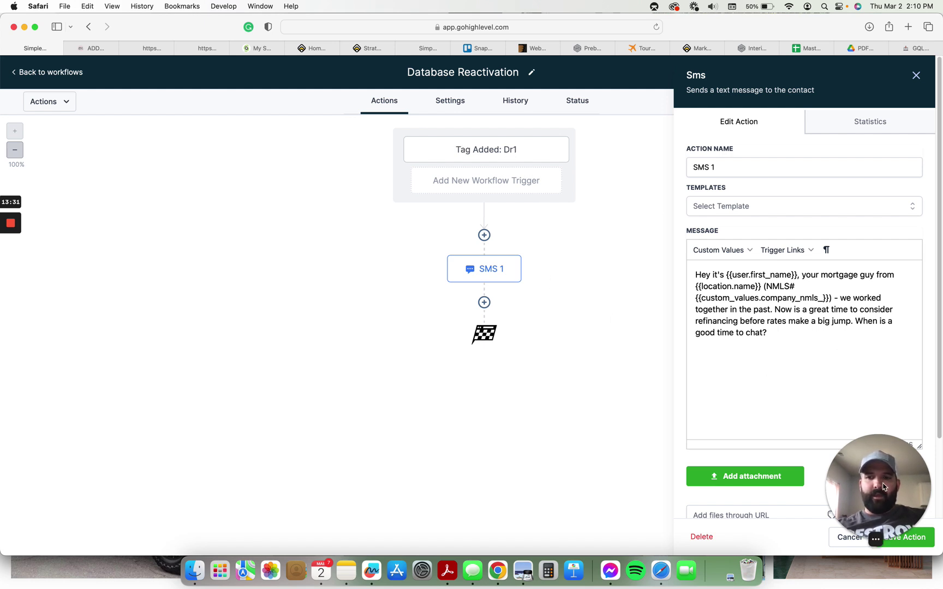
pyautogui.moveTo(884, 487); pyautogui.dragTo(60, 486)
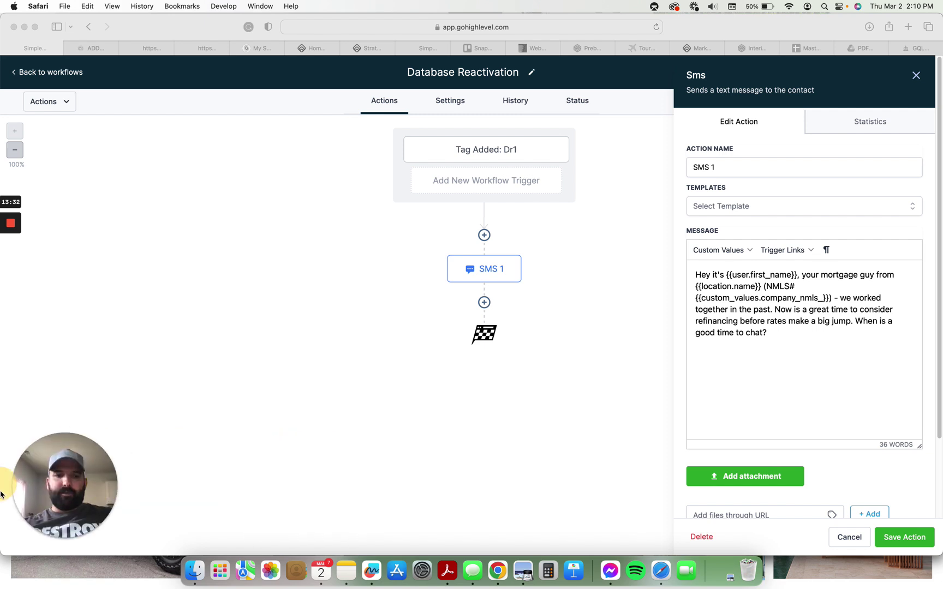
pyautogui.click(916, 540)
pyautogui.click(862, 545)
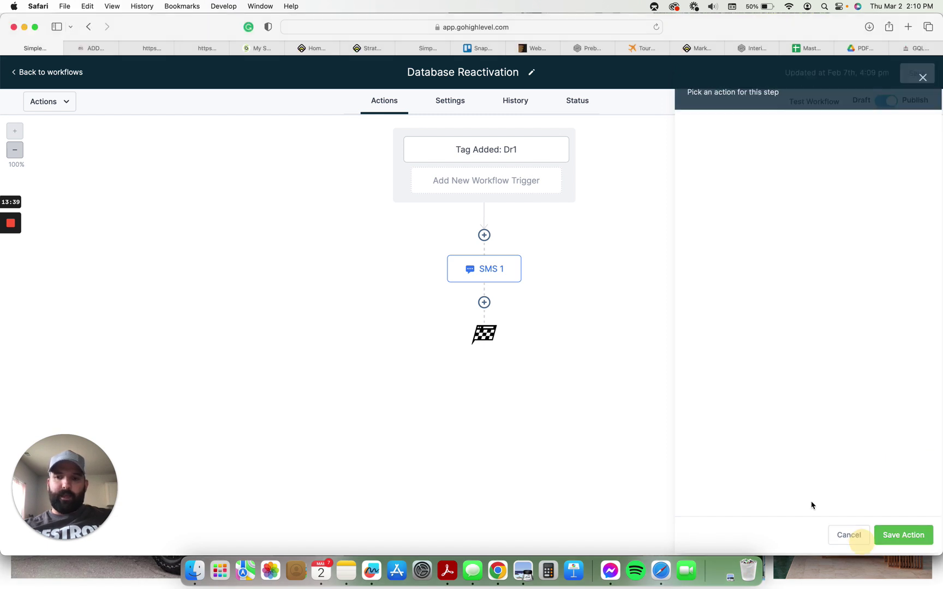
pyautogui.click(31, 71)
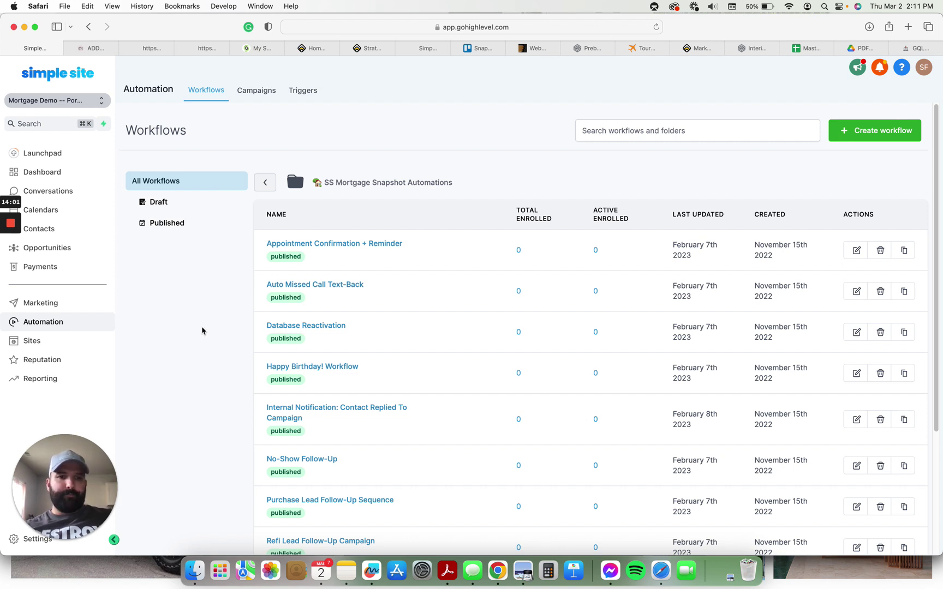
pyautogui.moveTo(103, 514)
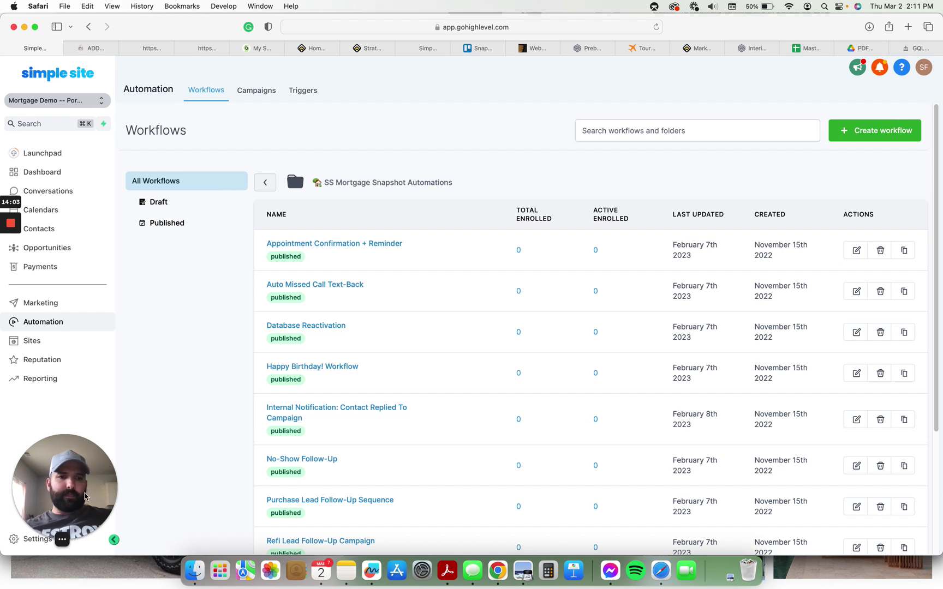